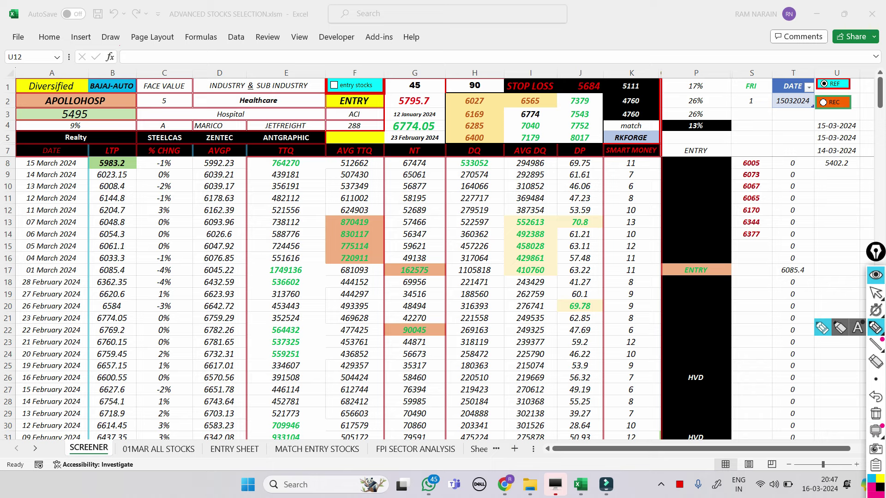
Step: Circle and bracket the 6027, 6169 and 6285 levels with the annotation pen, and clear the ink
mouse_move(460, 98)
mouse_down()
mouse_move(495, 96)
mouse_move(459, 109)
mouse_move(487, 91)
mouse_move(490, 114)
mouse_move(457, 116)
mouse_move(477, 105)
mouse_move(489, 129)
mouse_move(475, 118)
mouse_move(495, 134)
mouse_up()
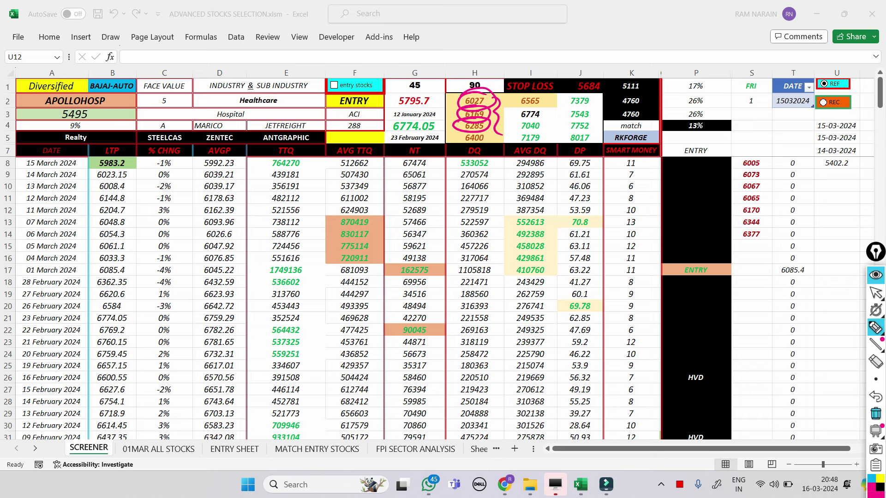
click(875, 413)
mouse_move(875, 292)
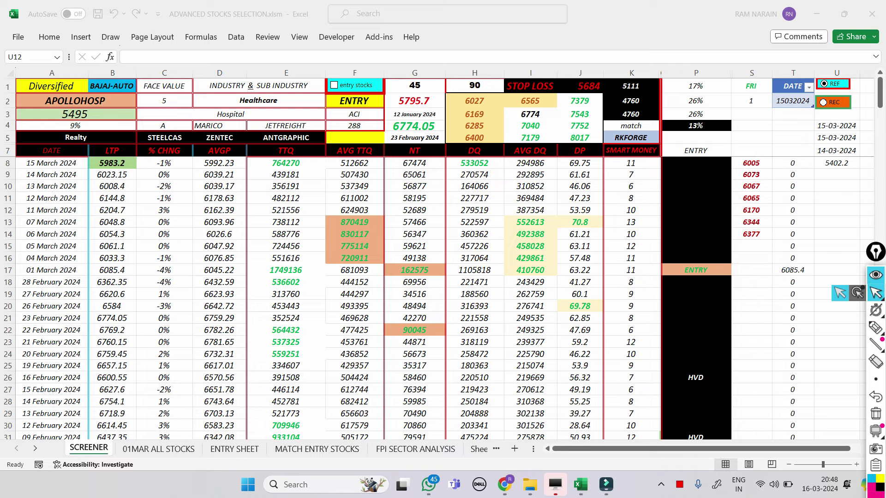
Step: Switch to the STOCK.xlsm workbook and load the option data for APOLLOHOSP through the stock selector
mouse_move(580, 484)
click(580, 424)
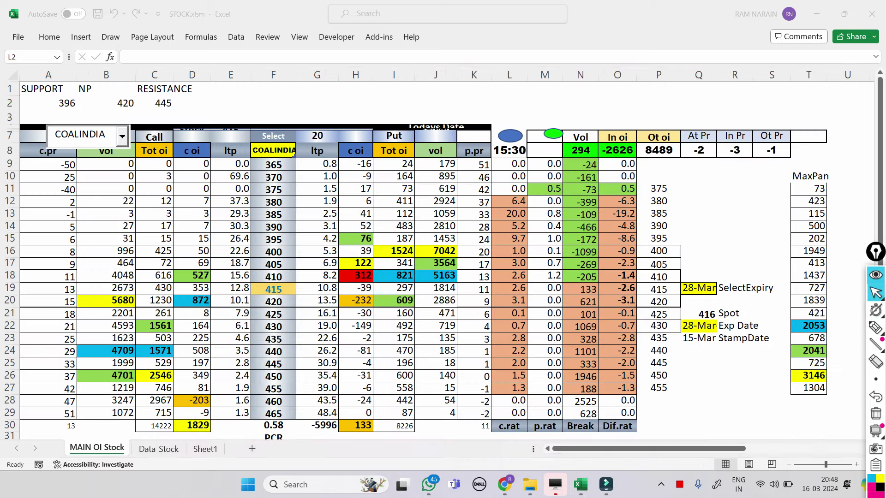
click(698, 226)
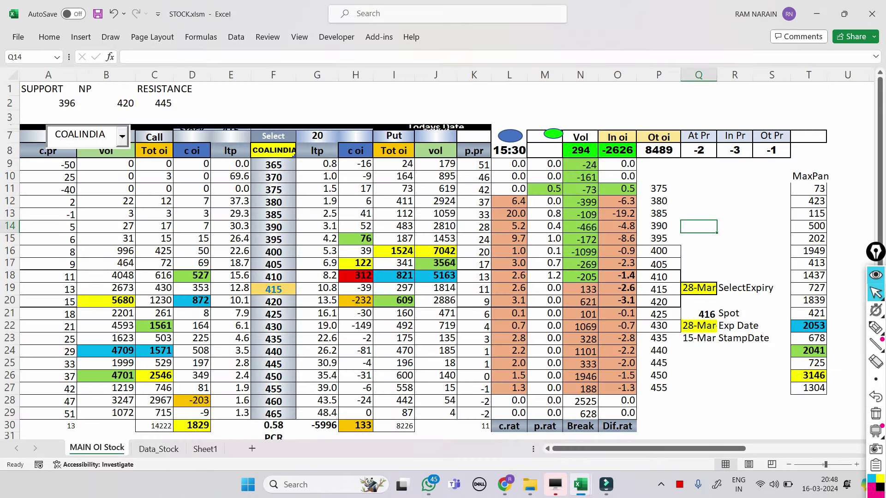
click(80, 134)
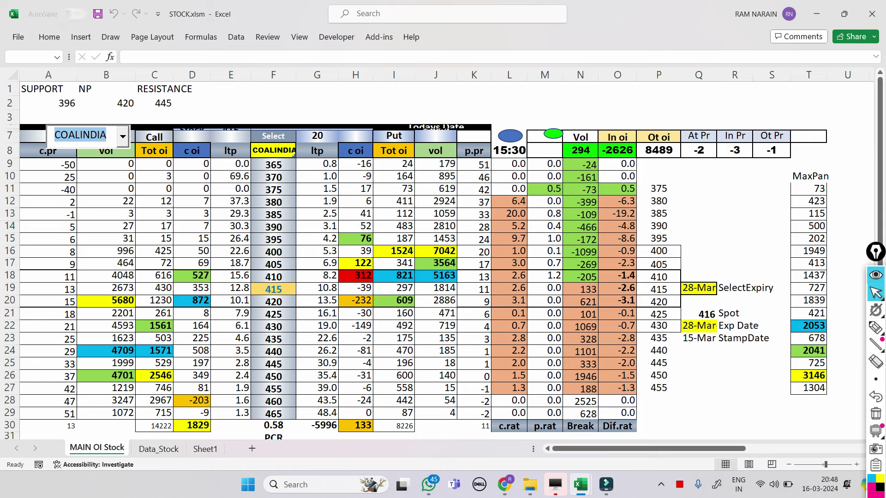
text(APOLLO)
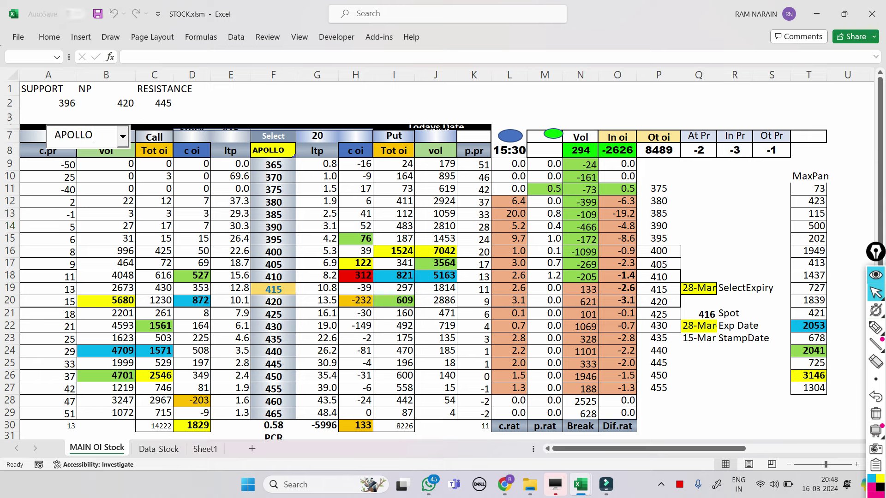
text(HOSP)
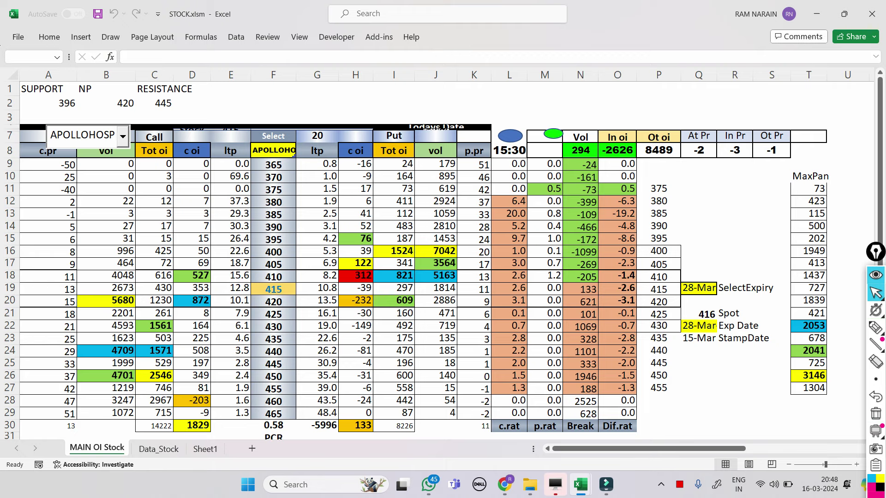
key(Return)
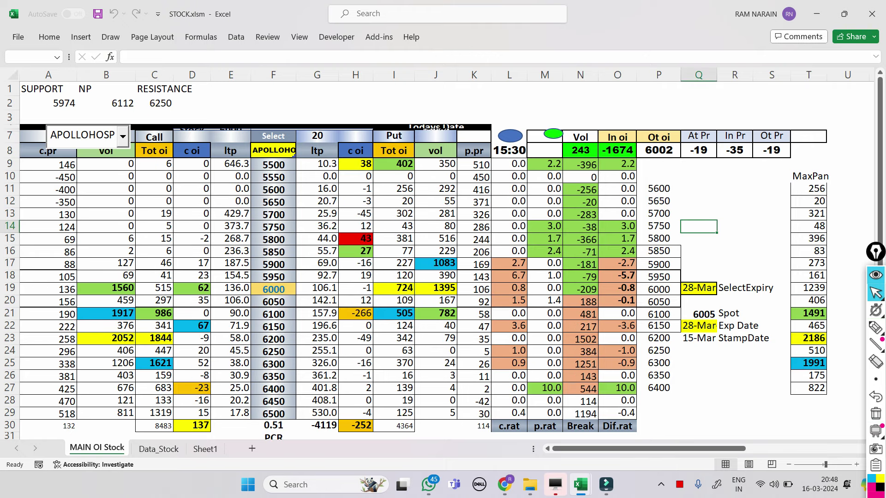
Step: Circle the SUPPORT value with the annotation pen and handwrite an underlined 5800 above the option table
click(874, 327)
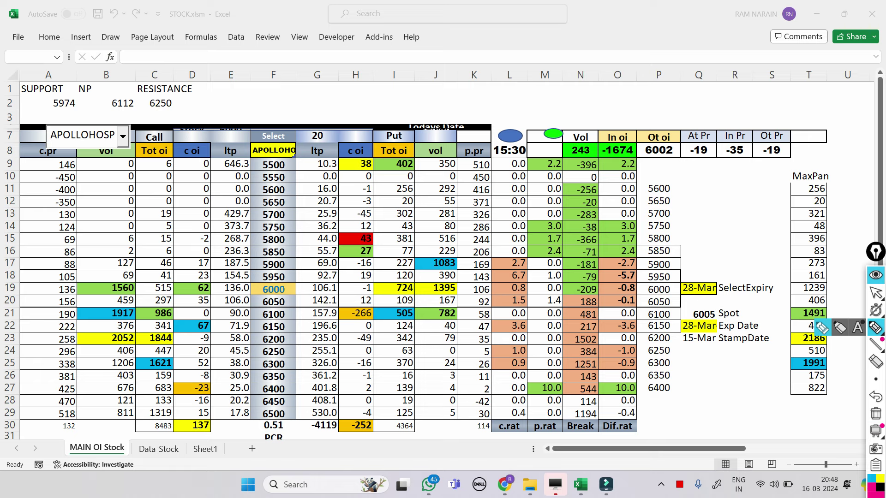
mouse_move(48, 99)
mouse_down()
mouse_move(88, 104)
mouse_move(44, 96)
mouse_move(36, 109)
mouse_up()
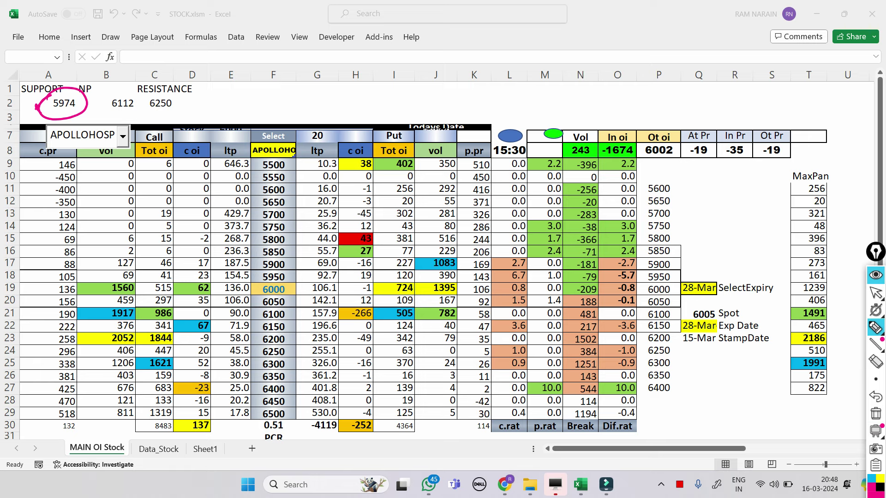
mouse_move(269, 96)
mouse_down()
mouse_move(265, 110)
mouse_move(293, 93)
mouse_move(330, 102)
mouse_up()
drag(272, 114, 326, 110)
drag(51, 113, 66, 125)
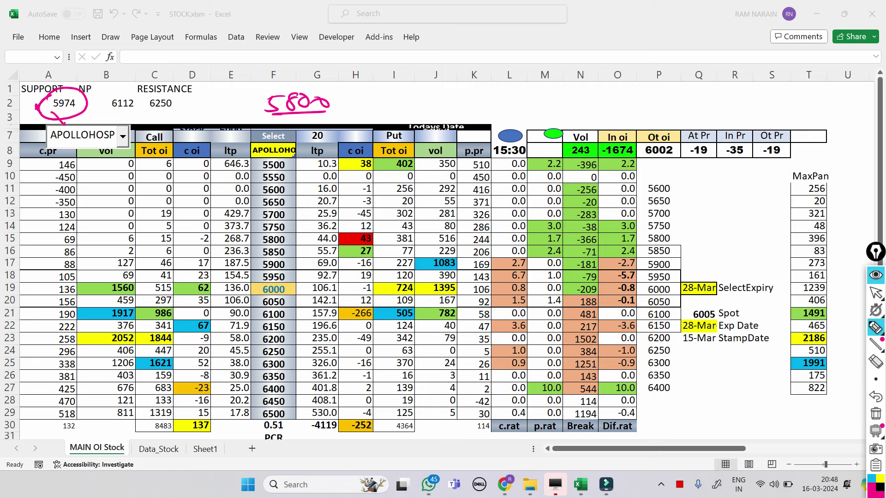
Step: Circle the NP value, the 6000 strike and the RESISTANCE value, handwrite 6300 beside them, and clear all ink
mouse_move(107, 98)
mouse_down()
mouse_move(122, 89)
mouse_move(135, 115)
mouse_move(107, 95)
mouse_move(98, 107)
mouse_move(115, 74)
mouse_move(125, 87)
mouse_move(107, 91)
mouse_up()
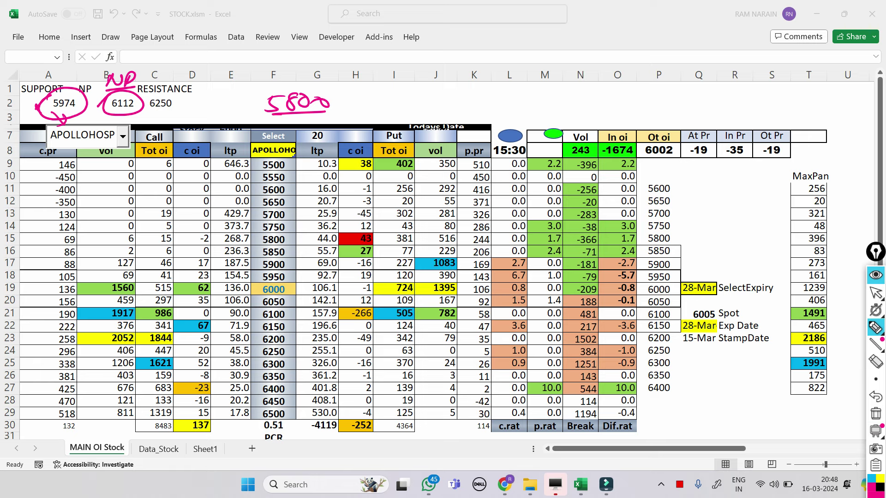
mouse_move(264, 281)
mouse_down()
mouse_move(292, 295)
mouse_move(267, 280)
mouse_move(254, 307)
mouse_move(261, 317)
mouse_move(248, 318)
mouse_up()
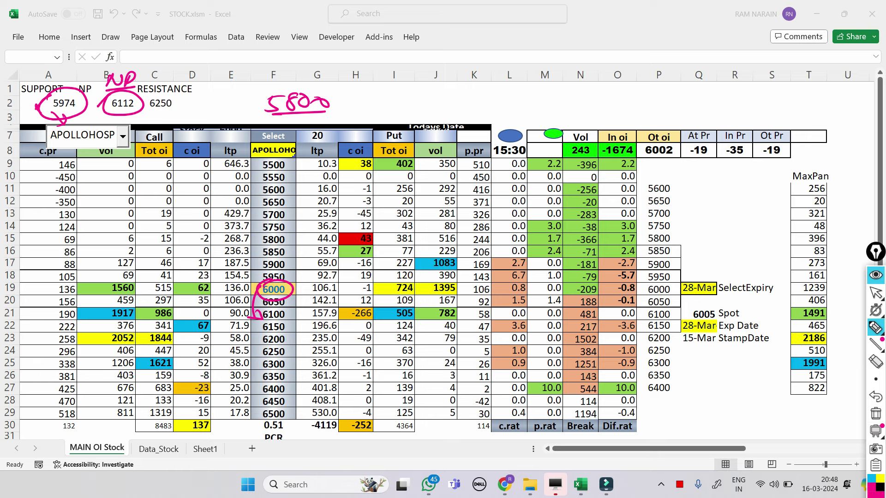
mouse_move(146, 95)
mouse_down()
mouse_move(180, 106)
mouse_move(139, 101)
mouse_move(153, 91)
mouse_move(199, 111)
mouse_move(213, 98)
mouse_move(209, 115)
mouse_move(233, 96)
mouse_up()
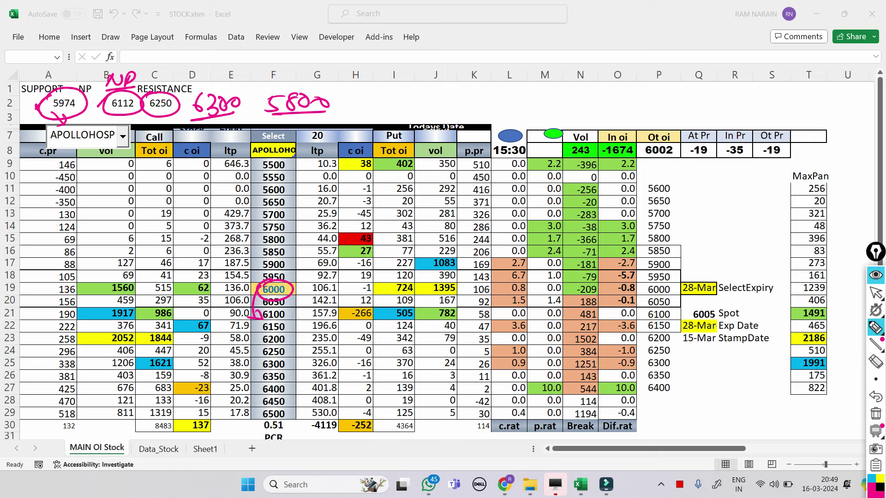
click(875, 414)
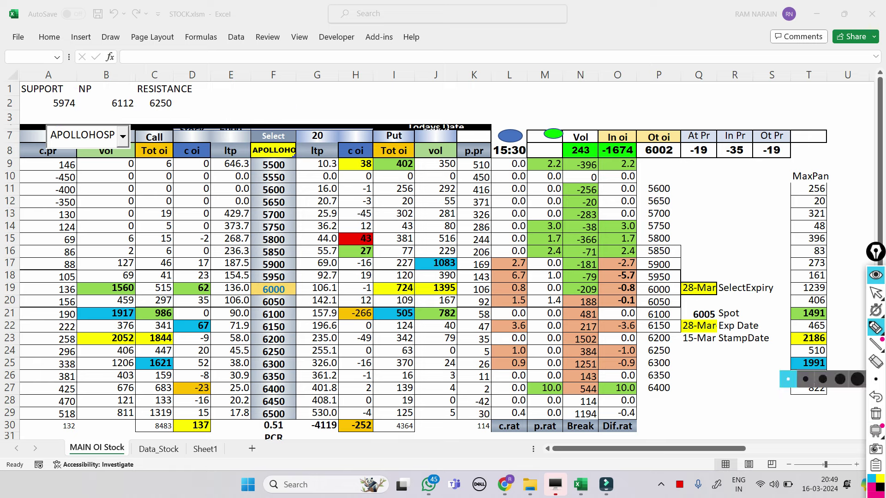
click(875, 292)
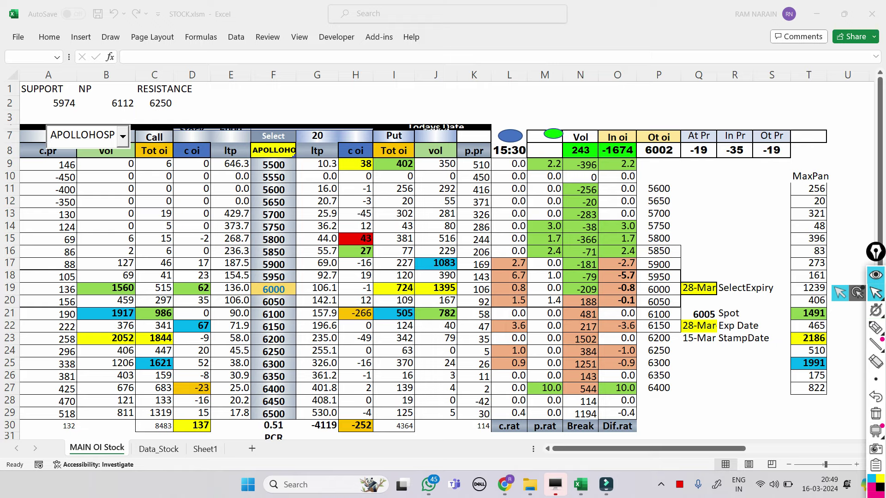
Step: Switch to Chrome and bring up the Coal India daily chart on Investing.com
click(581, 484)
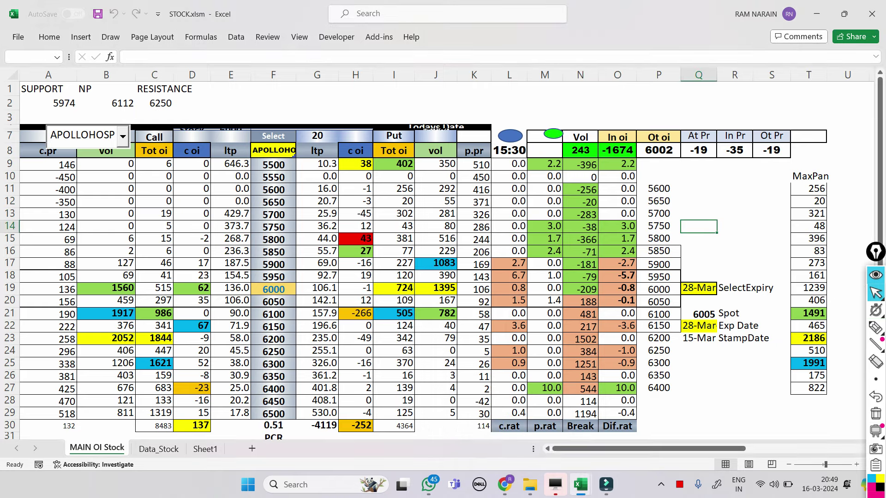
click(504, 484)
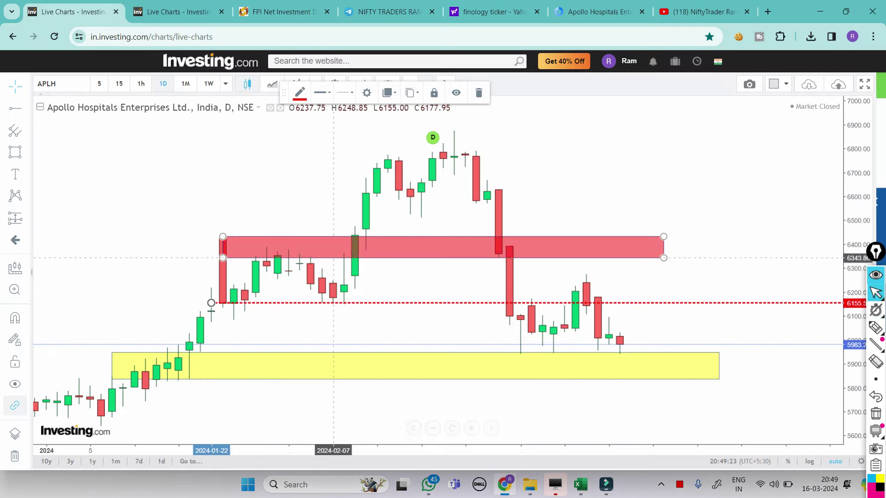
key(ctrl+Tab)
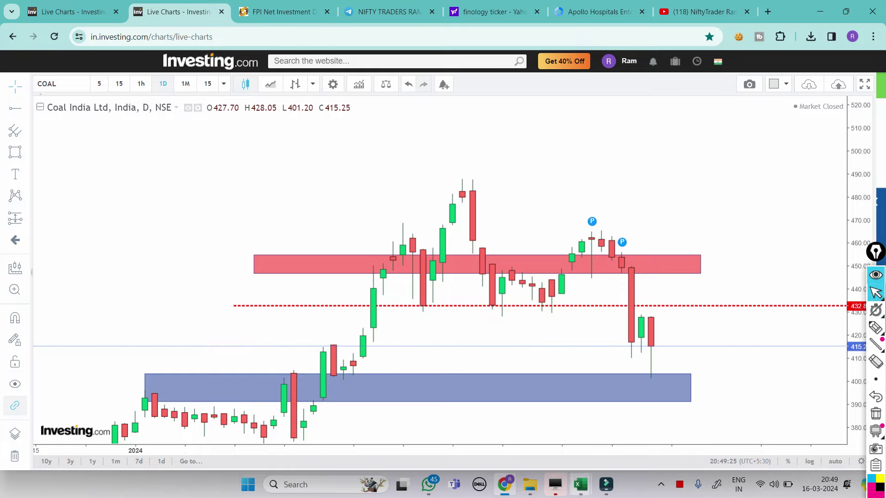
Step: Switch to the MW-NIFTY-50 CSV in Excel, widen the 30 D %CHNG and VOLUME columns, and select the BPCL row
click(580, 485)
click(705, 415)
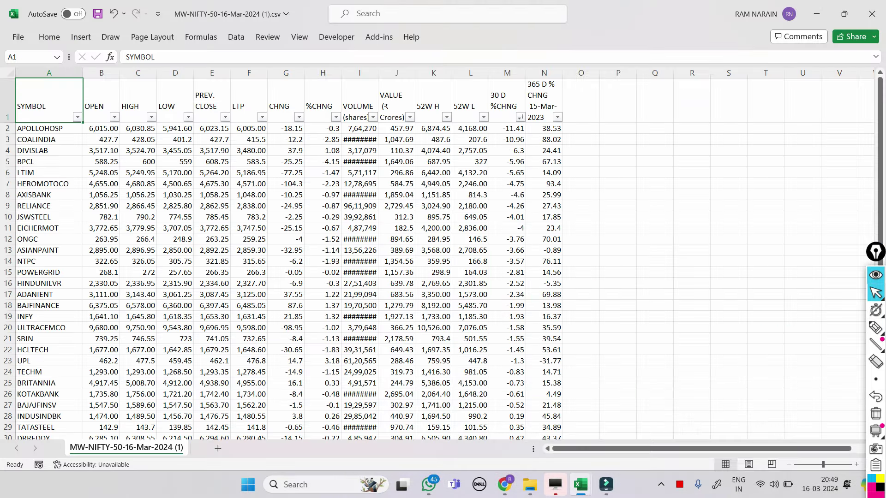
click(7, 139)
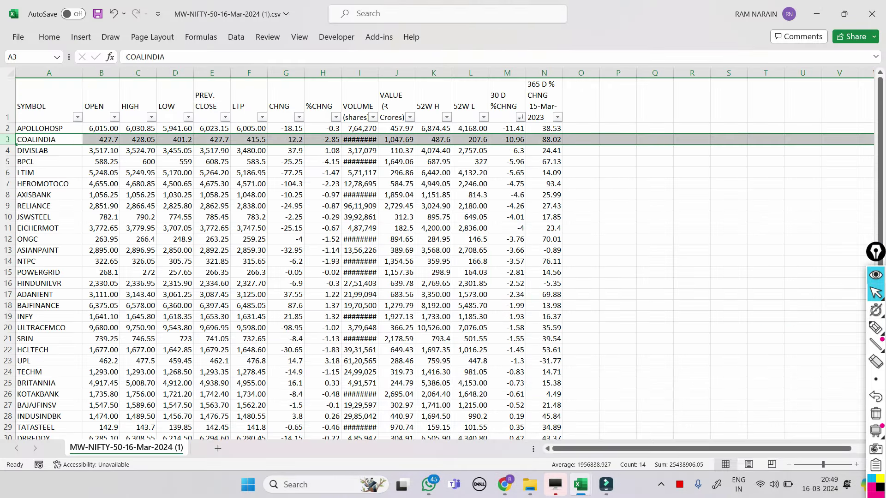
drag(525, 73, 545, 73)
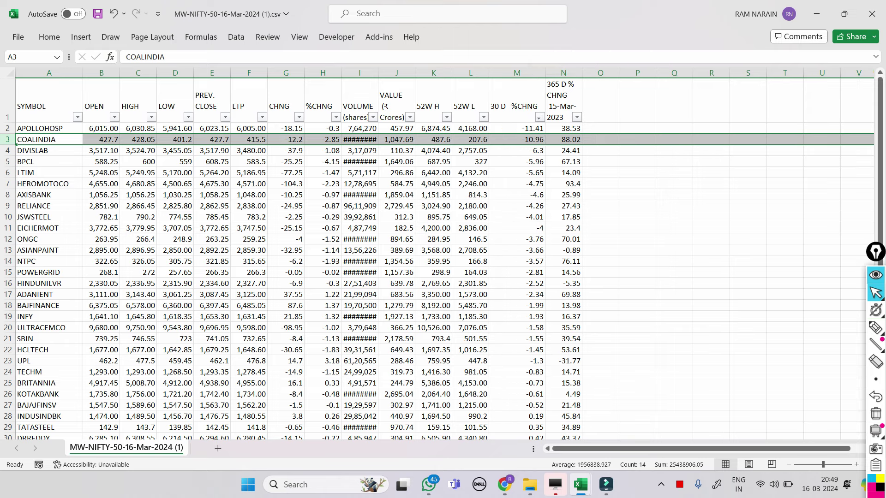
drag(378, 73, 402, 72)
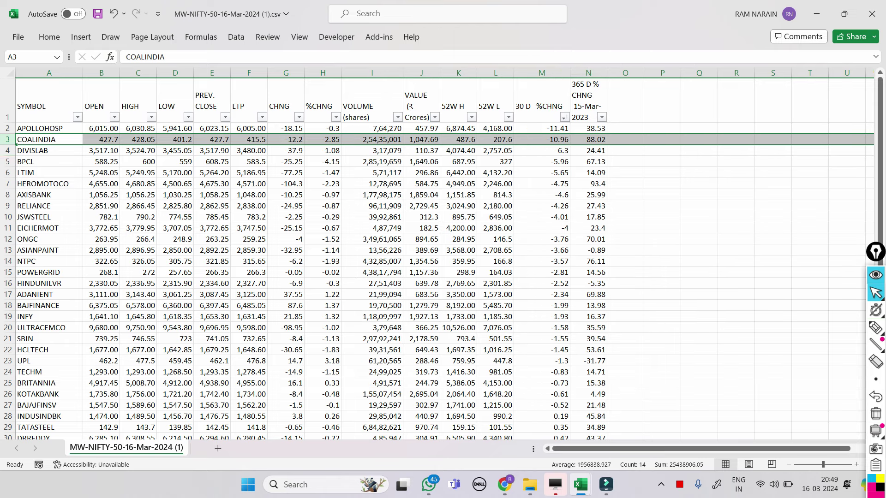
click(8, 162)
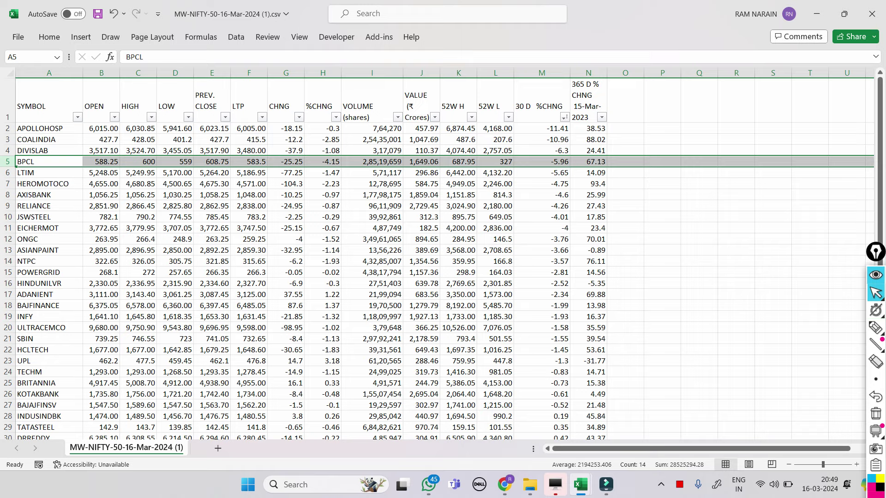
Step: Return to the Coal India chart and handwrite underlined 415 and 400 price levels beside the latest candle
key(alt+Tab)
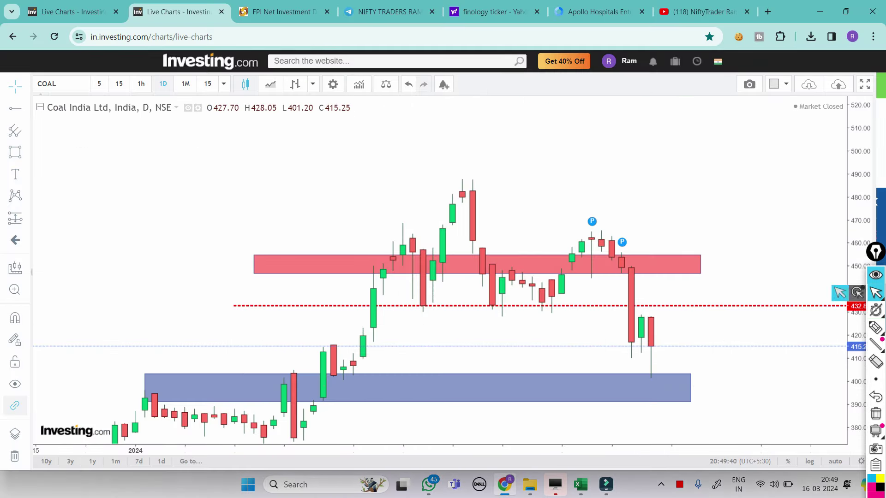
click(875, 328)
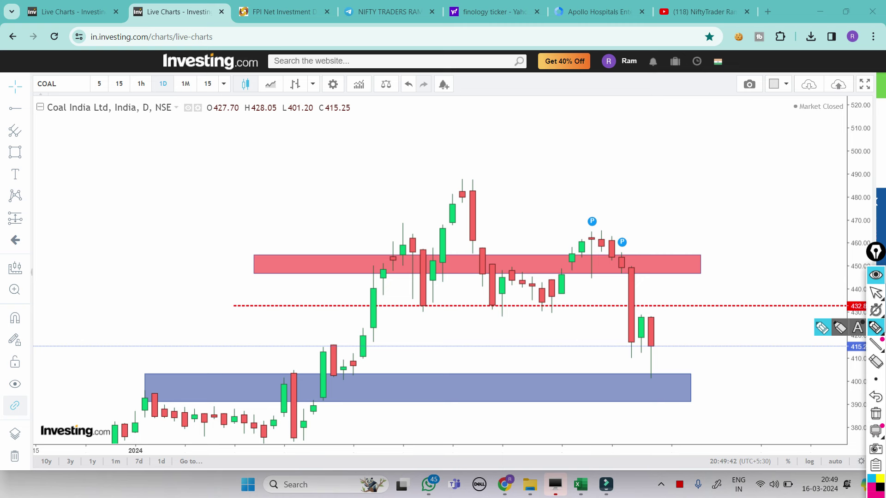
mouse_move(679, 315)
mouse_down()
mouse_move(677, 328)
mouse_move(691, 343)
mouse_up()
drag(694, 330, 694, 346)
drag(707, 331, 728, 331)
drag(673, 348, 716, 350)
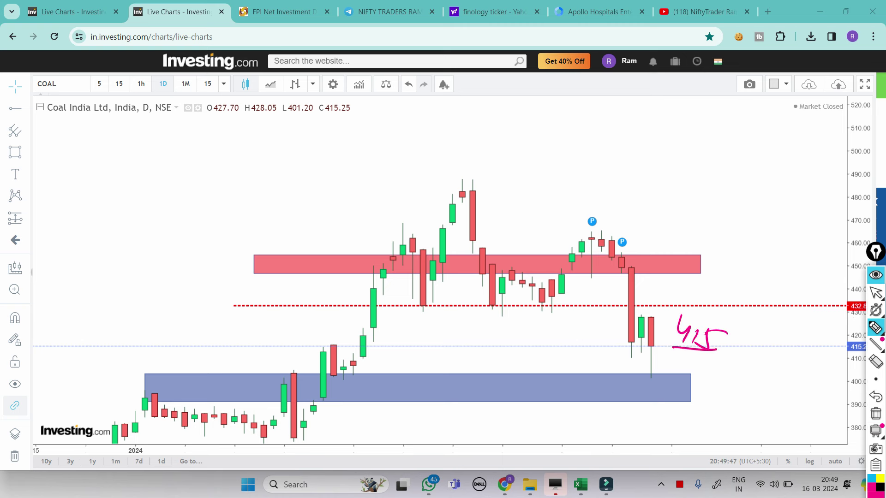
mouse_move(714, 366)
mouse_down()
mouse_move(724, 384)
mouse_move(717, 394)
mouse_up()
mouse_move(730, 378)
mouse_down()
mouse_move(745, 382)
mouse_move(743, 393)
mouse_up()
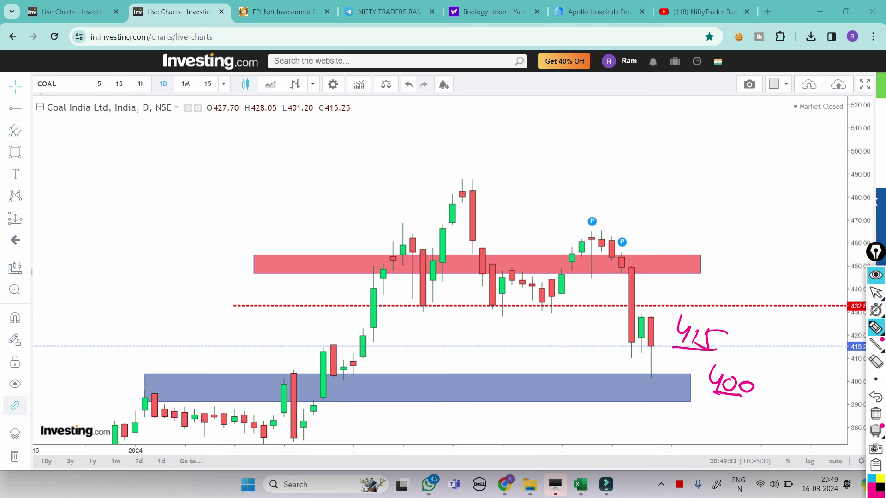
Step: Draw a vertical line down through the blue support zone and handwrite the range 390 - 385 below it
mouse_move(650, 370)
mouse_down()
mouse_move(662, 412)
mouse_move(652, 424)
mouse_up()
drag(669, 410, 670, 429)
drag(683, 414, 736, 432)
drag(749, 418, 761, 413)
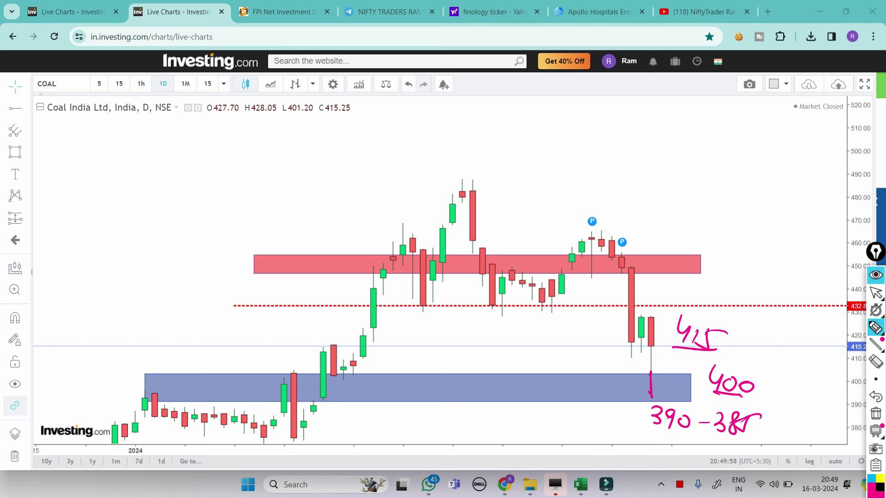
drag(705, 436, 744, 439)
Step: Handwrite an underlined 432 by the dotted line and a circled 450 connected to the red resistance zone
mouse_move(743, 274)
mouse_down()
mouse_move(755, 284)
mouse_move(753, 297)
mouse_up()
mouse_move(757, 276)
mouse_down()
mouse_move(767, 287)
mouse_move(757, 299)
mouse_up()
mouse_move(771, 282)
mouse_down()
mouse_move(777, 299)
mouse_move(787, 298)
mouse_up()
drag(743, 303, 775, 301)
mouse_move(697, 272)
mouse_down()
mouse_move(735, 268)
mouse_move(761, 254)
mouse_move(757, 263)
mouse_up()
mouse_move(770, 246)
mouse_down()
mouse_move(762, 265)
mouse_move(778, 253)
mouse_move(797, 268)
mouse_up()
mouse_move(744, 232)
mouse_down()
mouse_move(734, 245)
mouse_move(756, 233)
mouse_move(737, 260)
mouse_up()
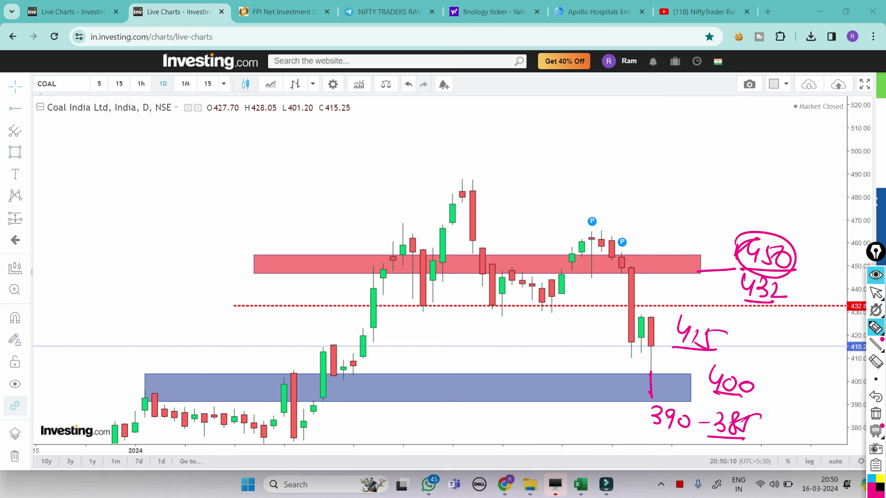
Step: Handwrite 40 above the 390 - 385 range and a circled figure next to it, and clear all ink from the chart
drag(676, 408, 698, 404)
drag(697, 387, 702, 409)
drag(709, 396, 708, 398)
mouse_move(575, 414)
mouse_down()
mouse_move(583, 410)
mouse_move(574, 428)
mouse_up()
mouse_move(598, 413)
mouse_down()
mouse_move(592, 427)
mouse_move(620, 434)
mouse_move(598, 399)
mouse_up()
drag(600, 415, 644, 409)
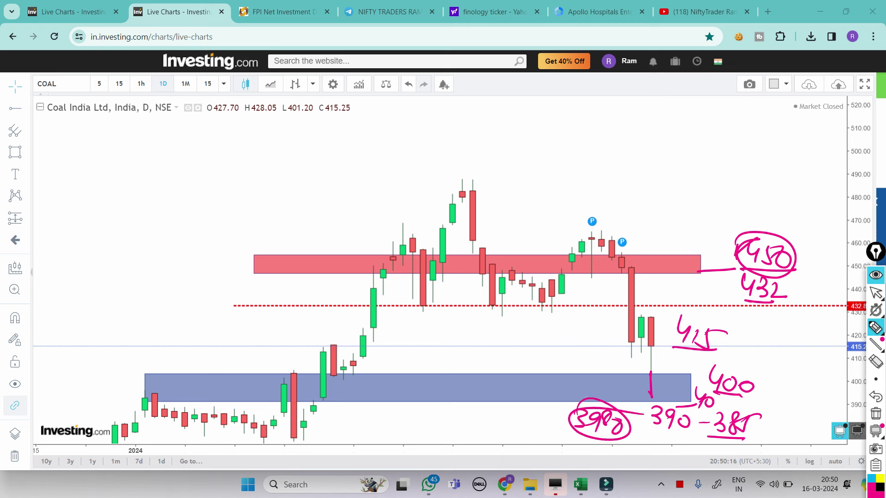
click(875, 414)
click(875, 292)
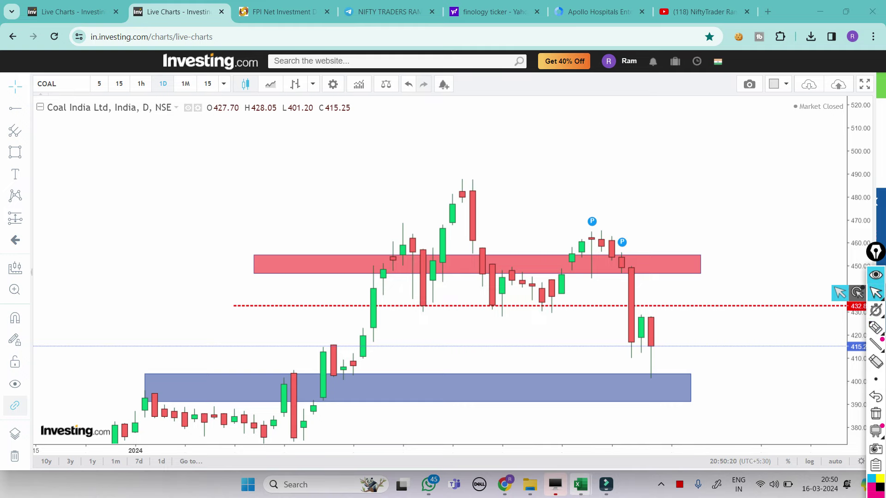
Step: Switch to the ADVANCED STOCKS SELECTION workbook and set the stock symbol in cell A2 to COALINDIA
click(580, 484)
double_click(76, 100)
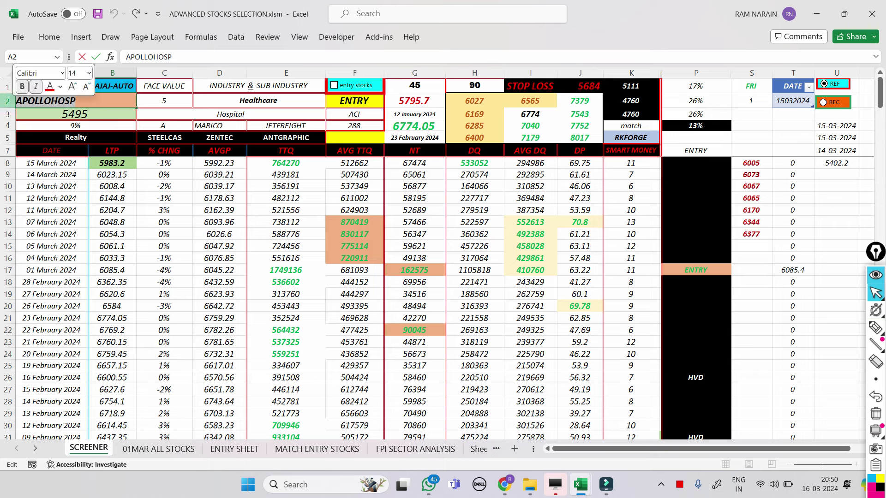
text(COALIN)
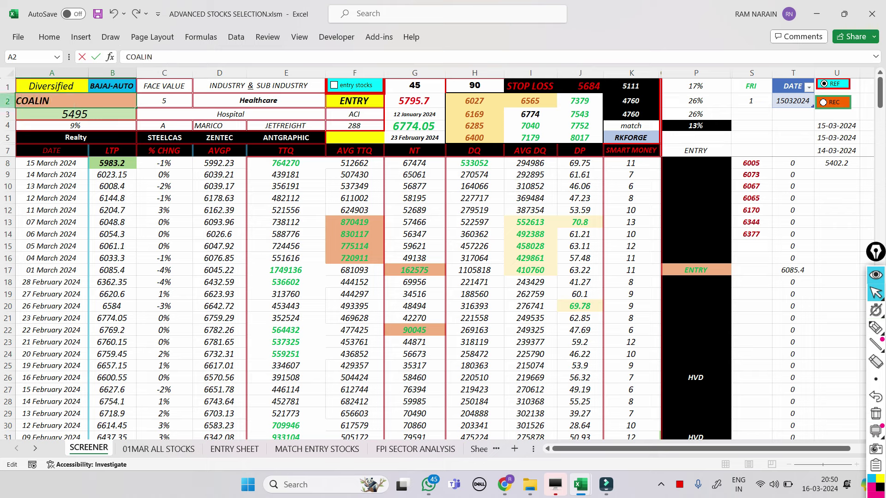
text(DIA)
click(751, 137)
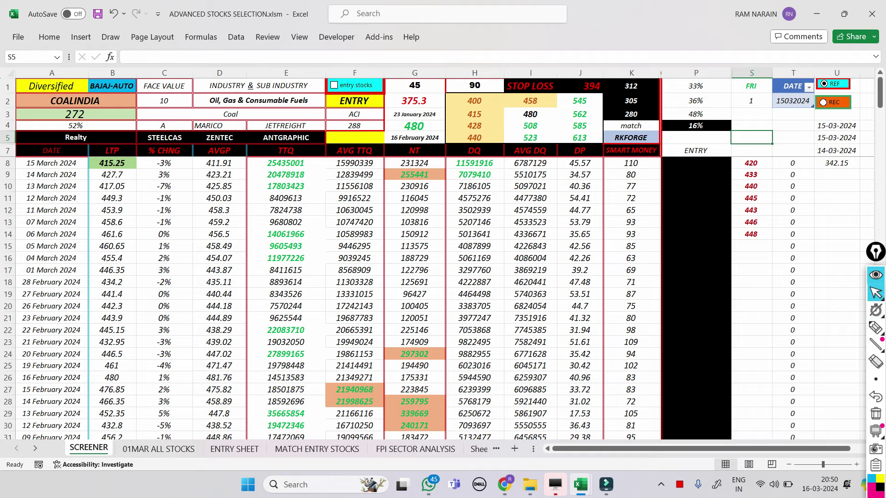
Step: Circle Coal India's NT figures for 14 and 13 March and its TTQ values from 15 March to 28 February, adding slanted strokes
scroll(438, 300, down, 1)
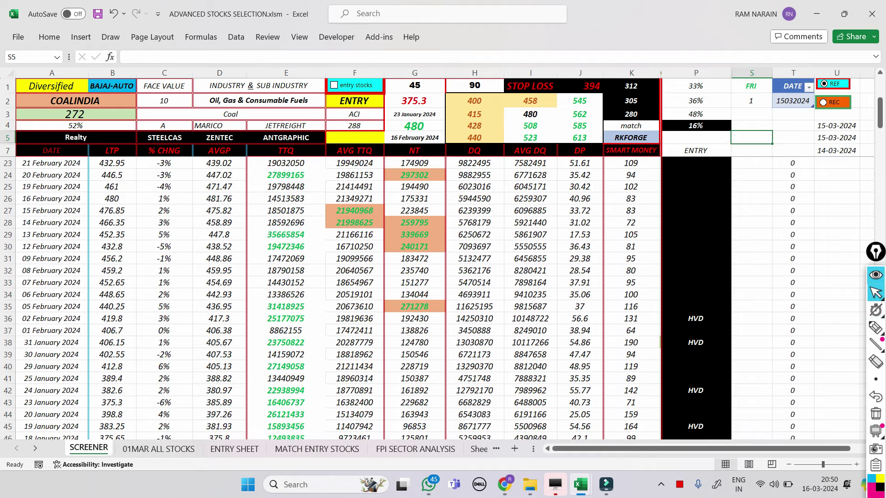
scroll(438, 300, up, 1)
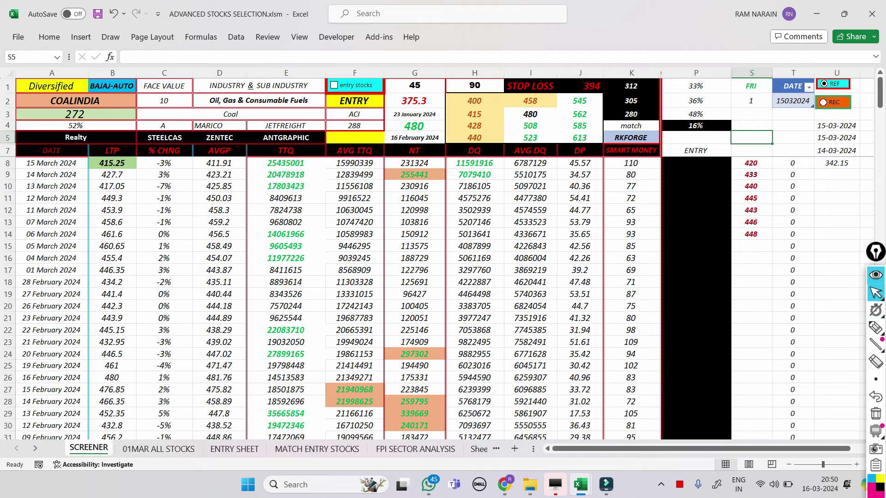
scroll(438, 300, down, 7)
scroll(438, 300, up, 7)
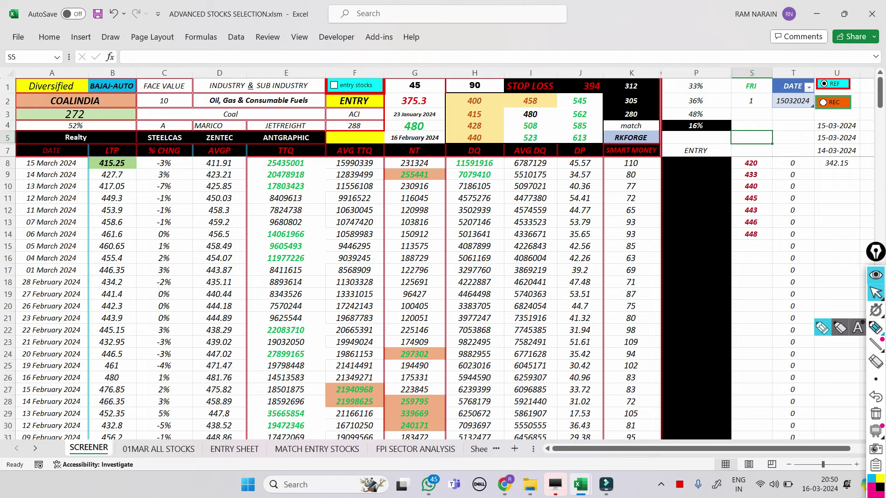
click(875, 327)
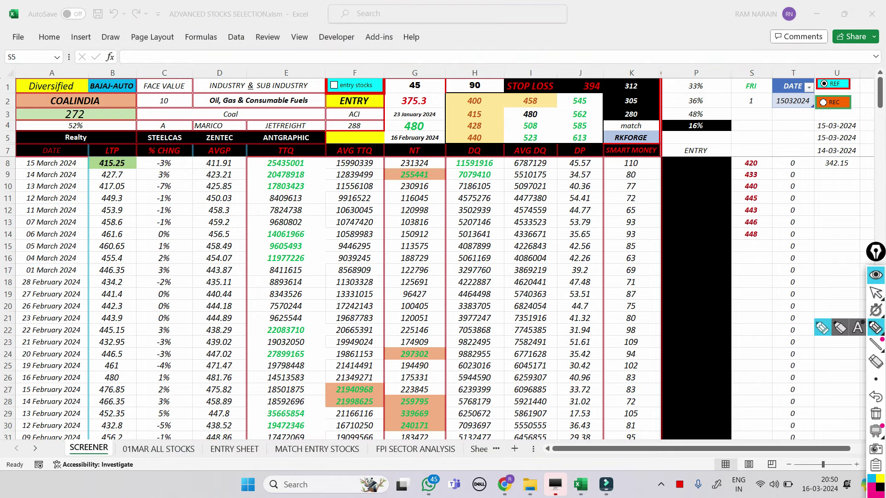
mouse_move(392, 172)
mouse_down()
mouse_move(411, 166)
mouse_move(387, 193)
mouse_move(422, 164)
mouse_up()
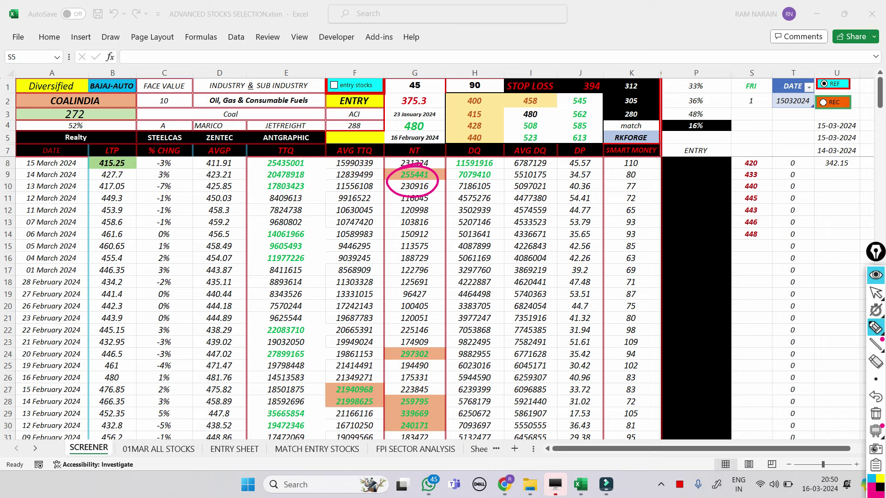
mouse_move(267, 163)
mouse_down()
mouse_move(276, 158)
mouse_move(305, 248)
mouse_move(262, 240)
mouse_move(269, 161)
mouse_up()
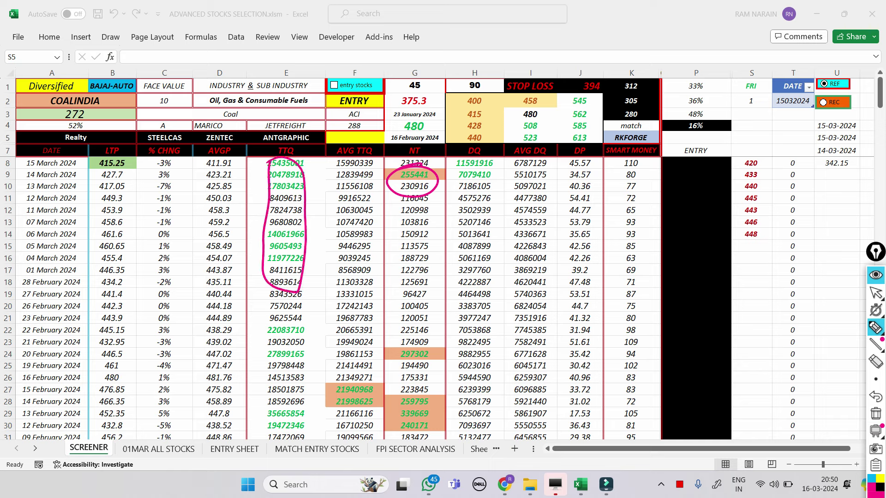
drag(276, 237, 315, 264)
mouse_move(265, 272)
mouse_down()
mouse_move(306, 288)
mouse_move(300, 308)
mouse_up()
Step: Circle the 375.3 low and the 415, 428, 440 and 420, 433, 440 levels, and clear all ink
mouse_move(398, 99)
mouse_down()
mouse_move(408, 92)
mouse_move(417, 111)
mouse_up()
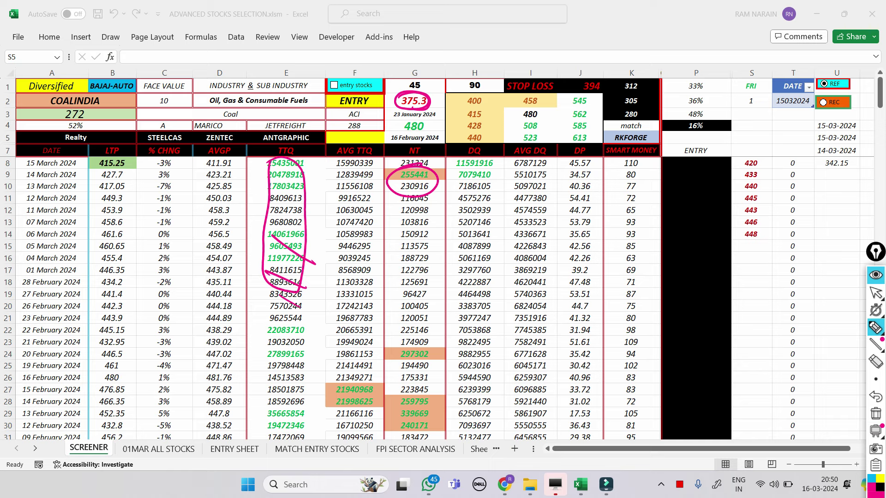
mouse_move(487, 110)
mouse_down()
mouse_move(463, 109)
mouse_move(487, 119)
mouse_move(461, 125)
mouse_move(475, 138)
mouse_move(493, 135)
mouse_up()
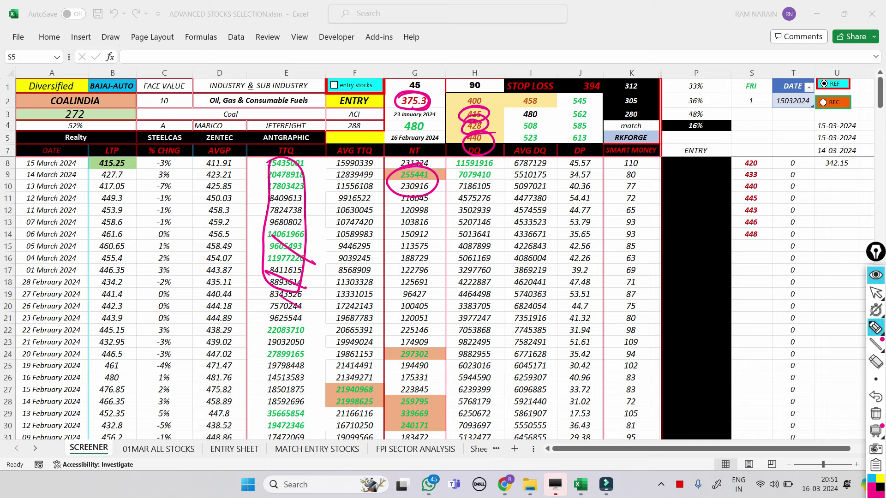
mouse_move(740, 161)
mouse_down()
mouse_move(759, 172)
mouse_move(744, 152)
mouse_move(735, 193)
mouse_move(747, 181)
mouse_move(768, 183)
mouse_move(760, 195)
mouse_up()
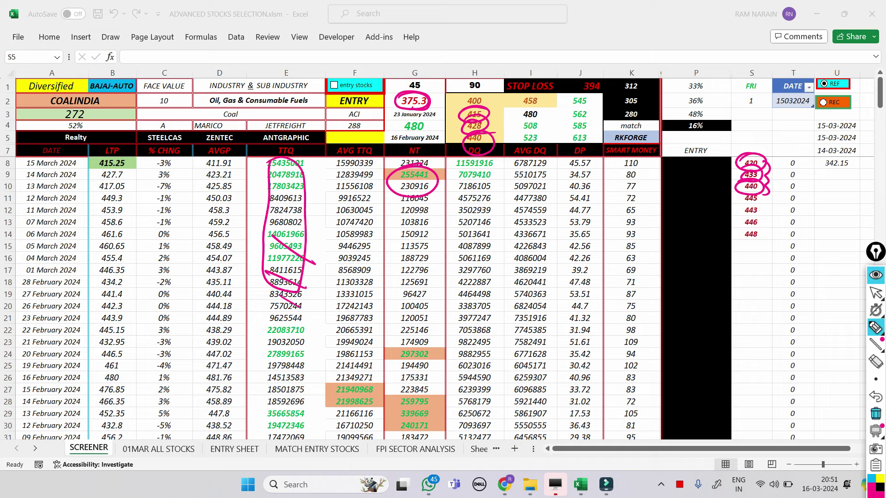
click(875, 413)
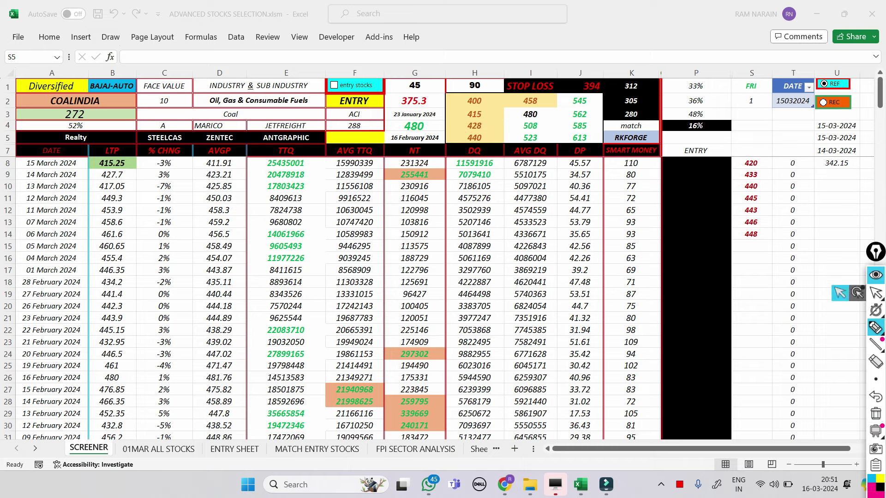
click(875, 292)
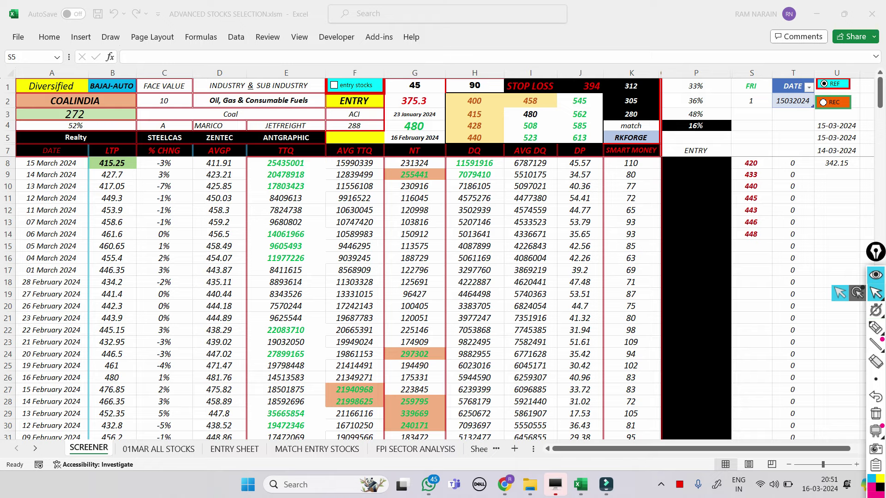
Step: Switch by way of the Coal India chart to the STOCK workbook and set the option chain's stock to COALINDIA
mouse_move(504, 484)
click(505, 429)
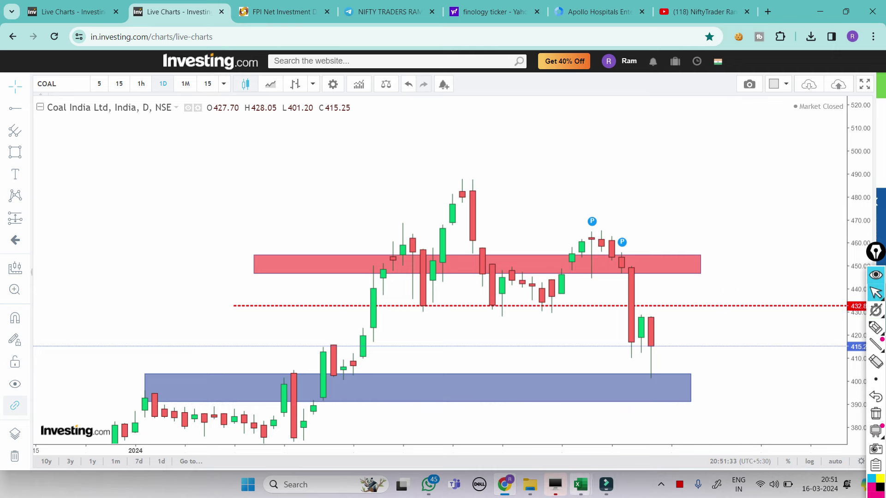
mouse_move(581, 484)
click(580, 427)
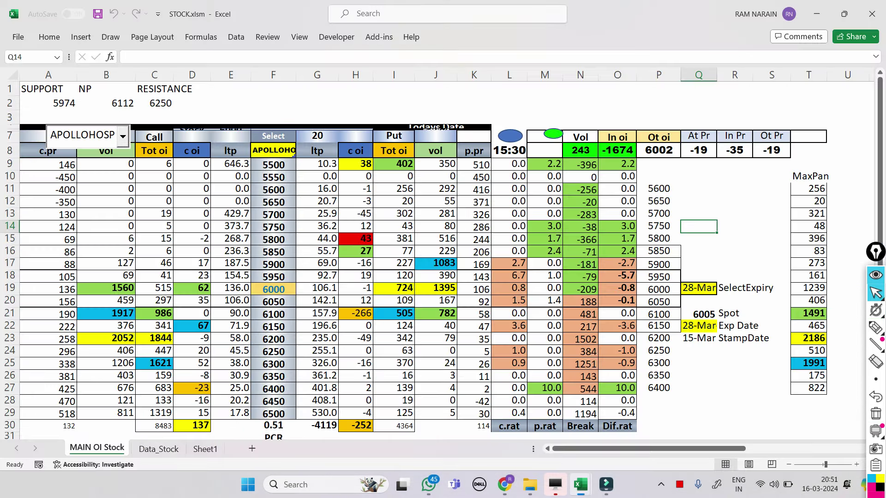
key(shift+Left)
key(shift+Left)
key(shift+Left)
key(shift+Left)
key(shift+Left)
key(shift+Left)
key(shift+Left)
key(shift+Left)
key(shift+Left)
key(shift+Left)
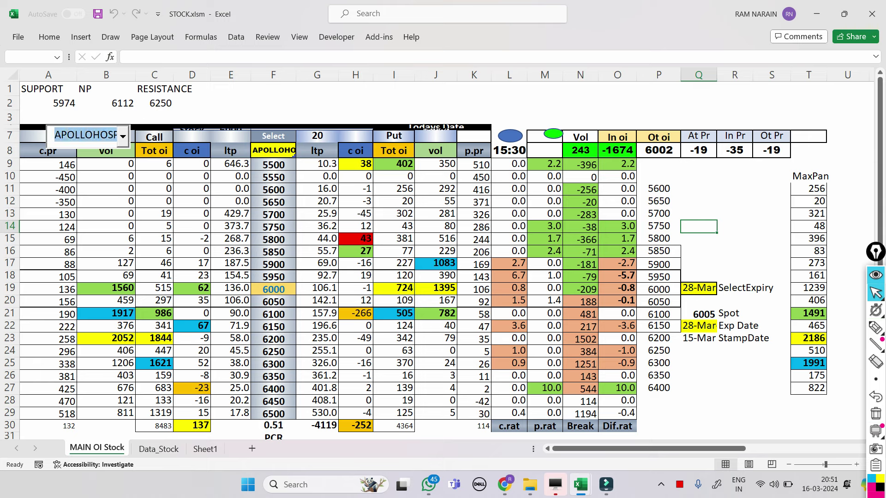
text(COALO)
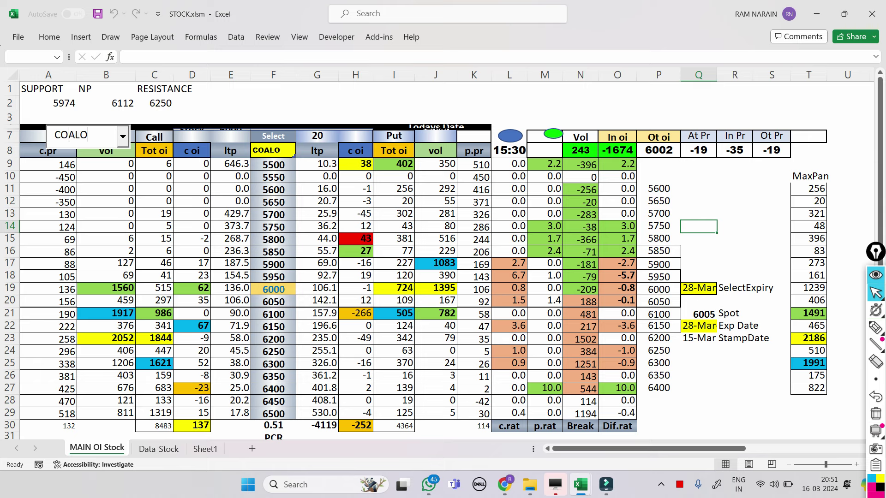
key(BackSpace)
text(INDIA)
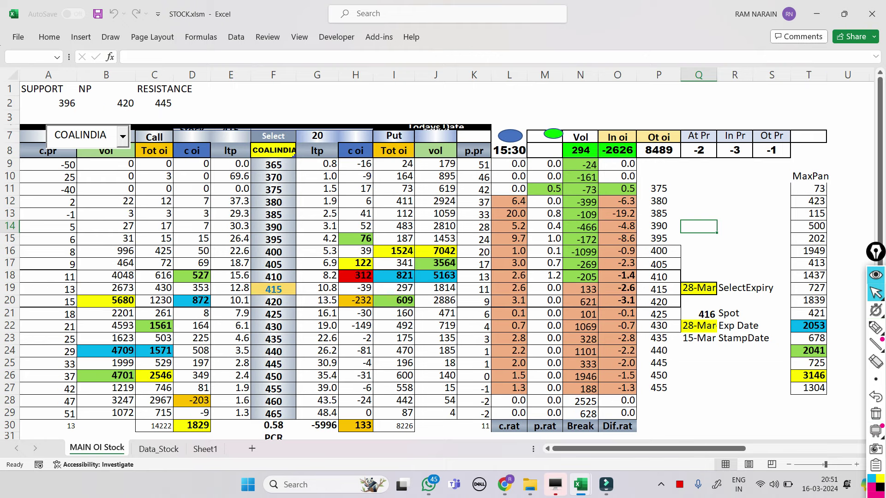
Step: Circle the support 396, NP 420 and resistance 445, with an arrow after 445 and a circled scribble below 420
click(875, 327)
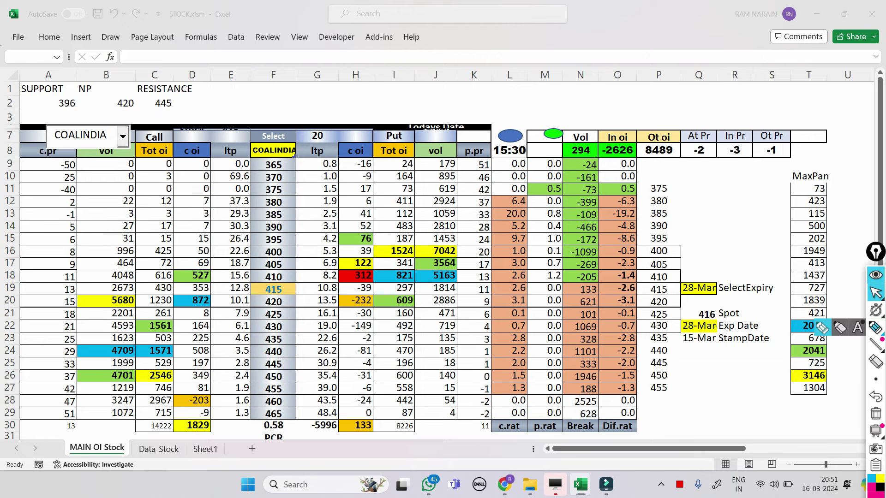
mouse_move(55, 98)
mouse_down()
mouse_move(69, 93)
mouse_move(76, 116)
mouse_move(50, 97)
mouse_up()
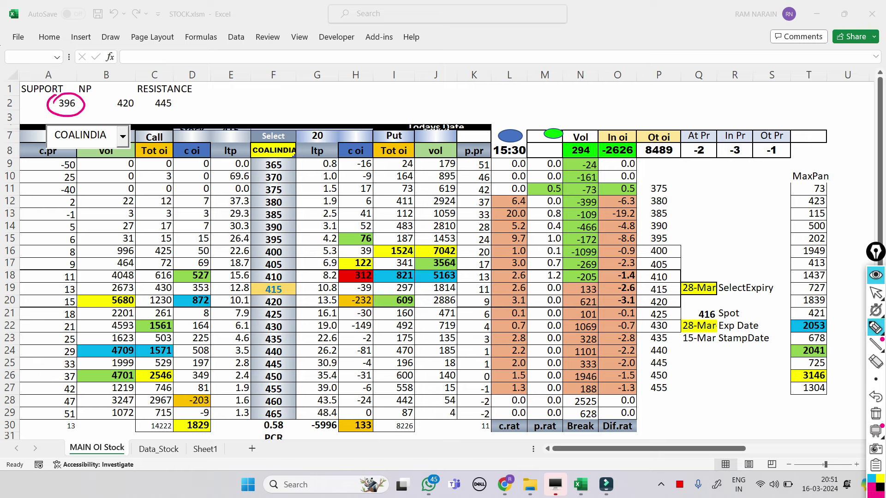
mouse_move(109, 102)
mouse_down()
mouse_move(137, 107)
mouse_move(111, 95)
mouse_move(167, 114)
mouse_move(152, 95)
mouse_move(194, 104)
mouse_up()
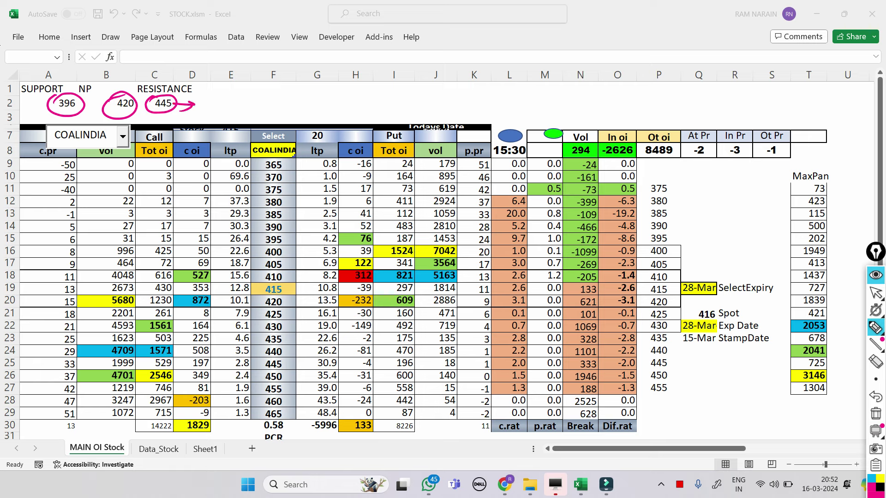
mouse_move(115, 110)
mouse_down()
mouse_move(133, 127)
mouse_move(138, 108)
mouse_move(78, 117)
mouse_move(92, 125)
mouse_up()
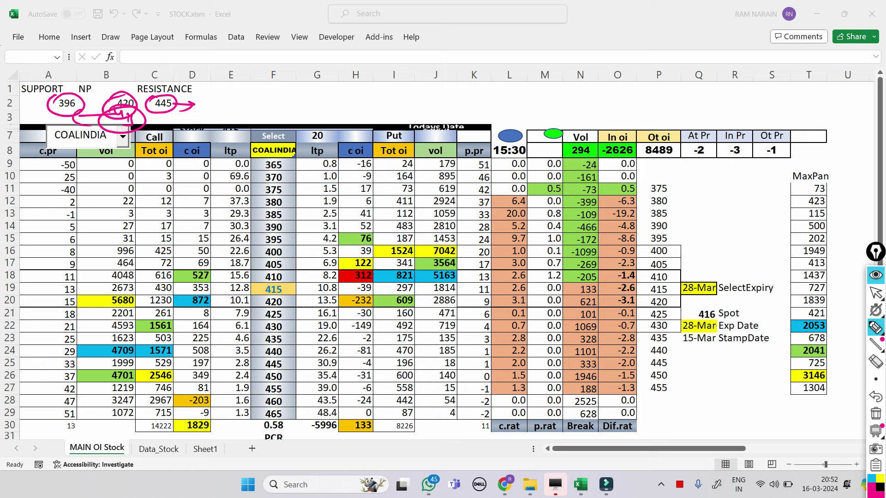
Step: Circle the 395 and 400 strike prices in the option chain, and clear all ink from the sheet
drag(262, 250, 288, 246)
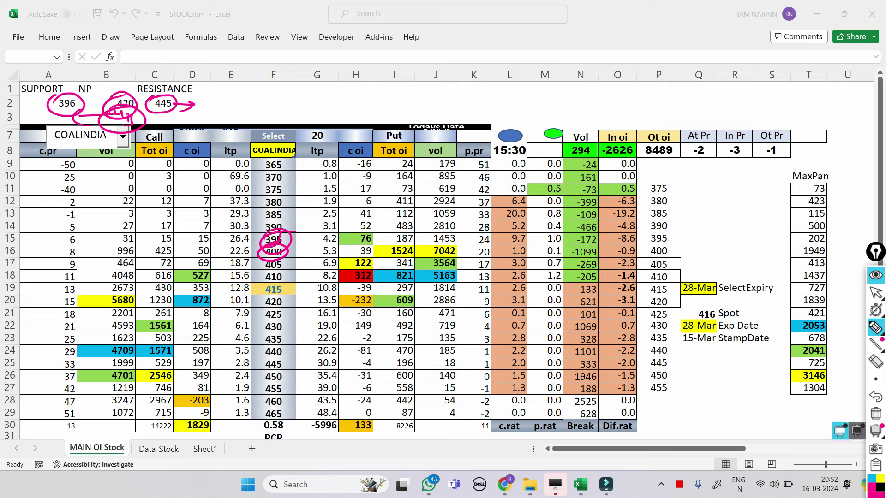
click(875, 413)
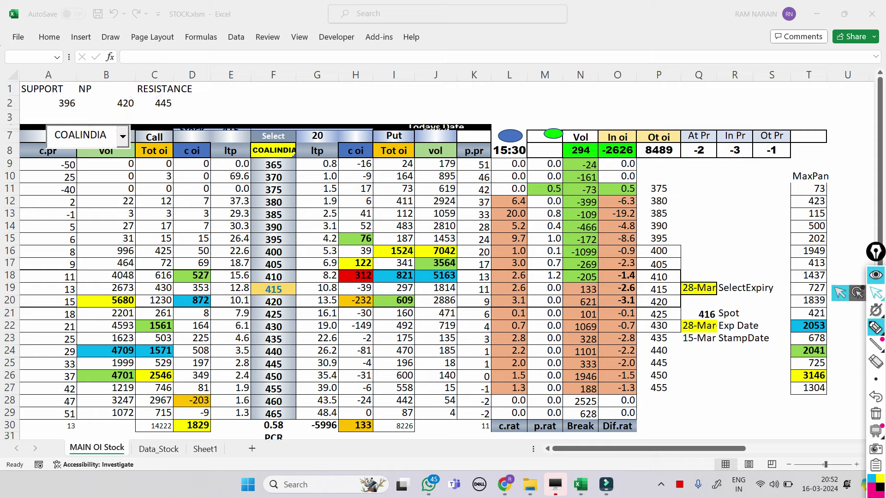
click(875, 293)
Step: Switch to the 01MAR ALL STOCKS sheet of the ADVANCED STOCKS SELECTION workbook and show the 05-Mar to 07-Mar lists
mouse_move(580, 484)
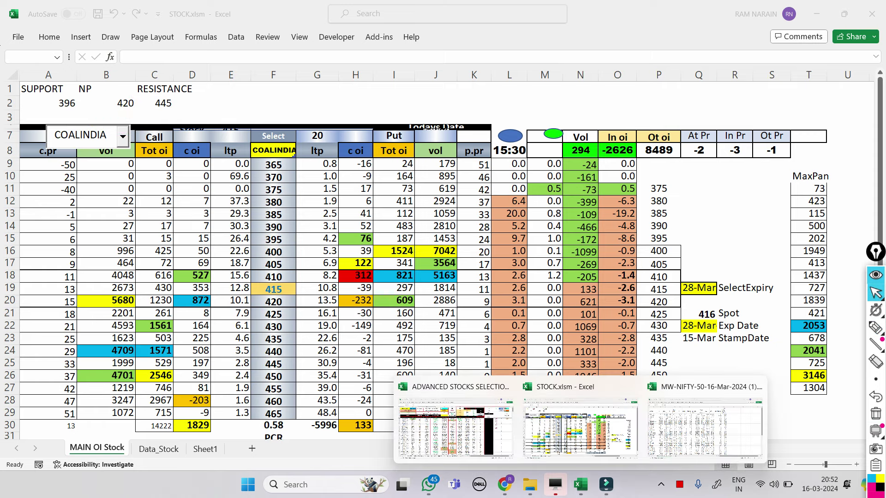
click(454, 425)
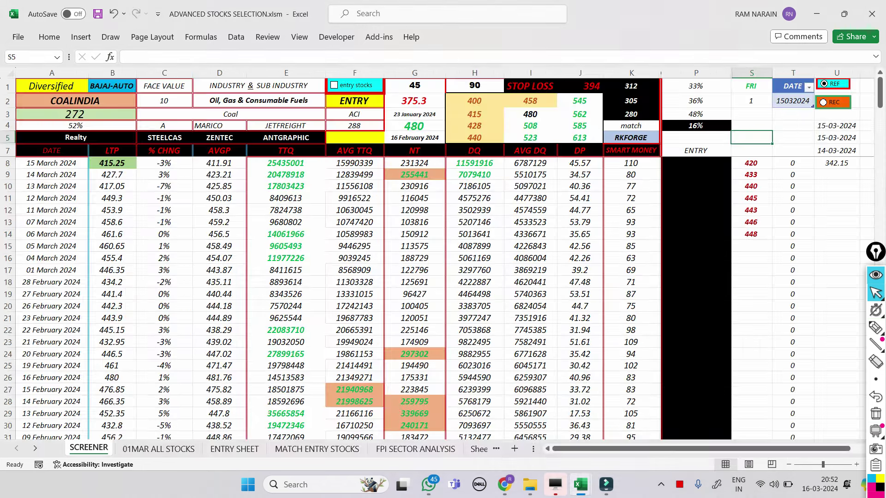
key(ctrl+Page_Down)
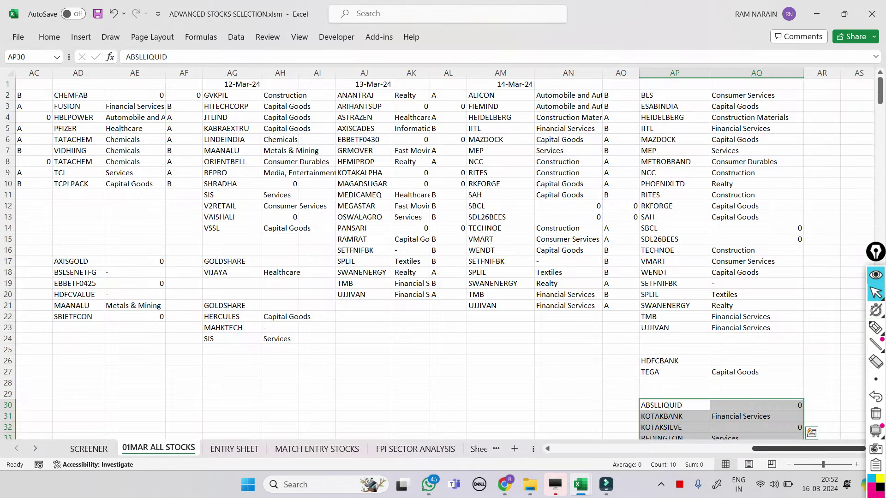
scroll(442, 258, left, 5)
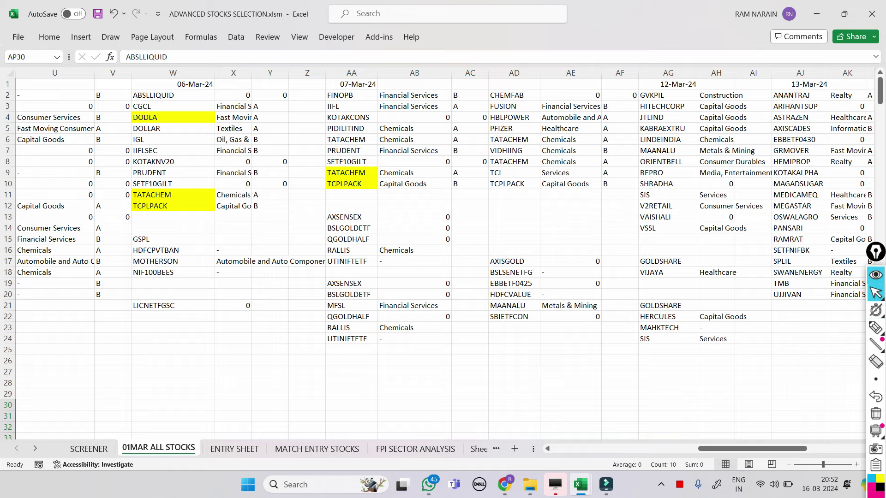
drag(751, 448, 715, 448)
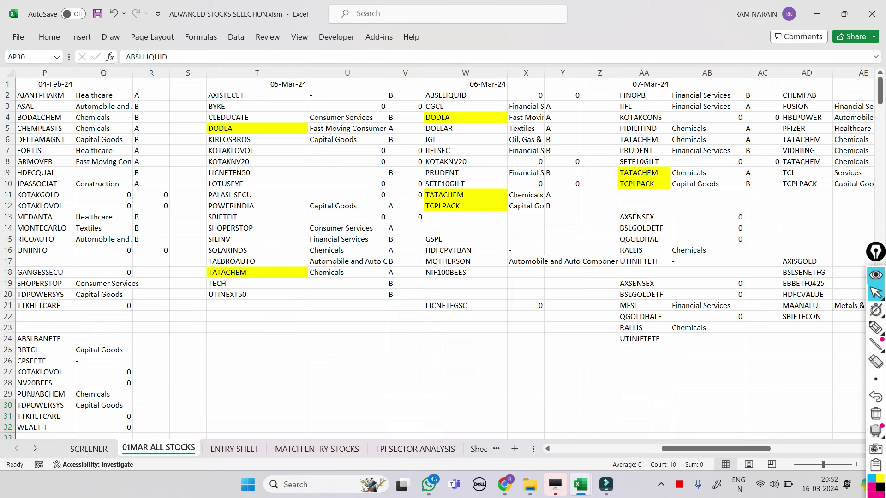
Step: Circle the Chemicals sectors in the 05-Mar, 06-Mar and 07-Mar lists, plus TCPLPACK's sector and IIFL's Financial Services
click(875, 327)
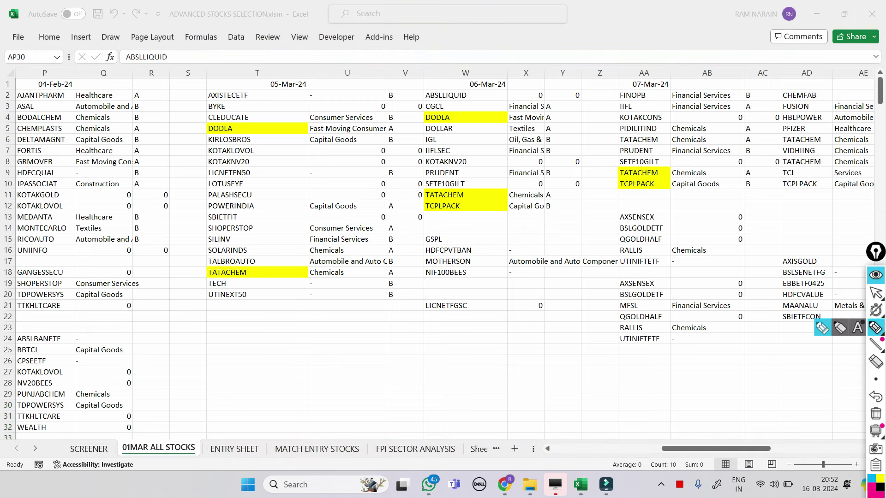
mouse_move(313, 241)
mouse_down()
mouse_move(344, 240)
mouse_move(318, 244)
mouse_move(327, 264)
mouse_move(309, 273)
mouse_up()
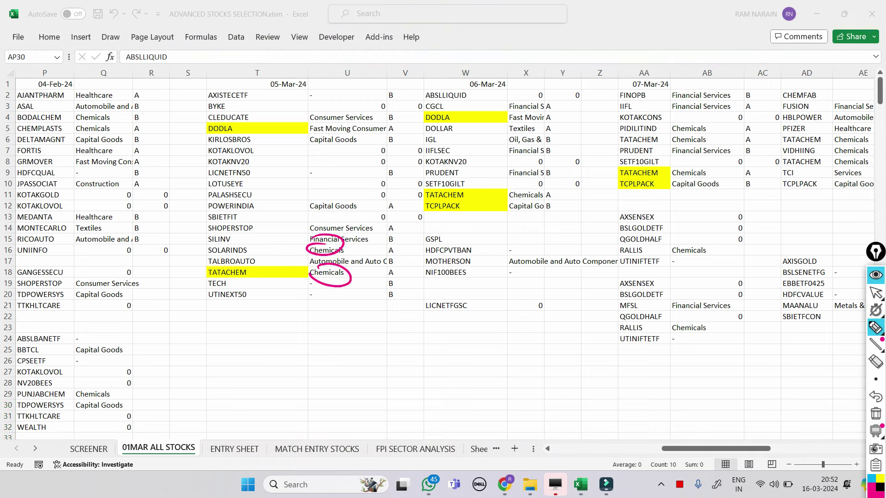
mouse_move(513, 196)
mouse_down()
mouse_move(517, 188)
mouse_move(515, 206)
mouse_move(526, 211)
mouse_move(511, 206)
mouse_up()
drag(697, 123, 692, 120)
mouse_move(713, 92)
mouse_down()
mouse_move(729, 105)
mouse_move(692, 100)
mouse_up()
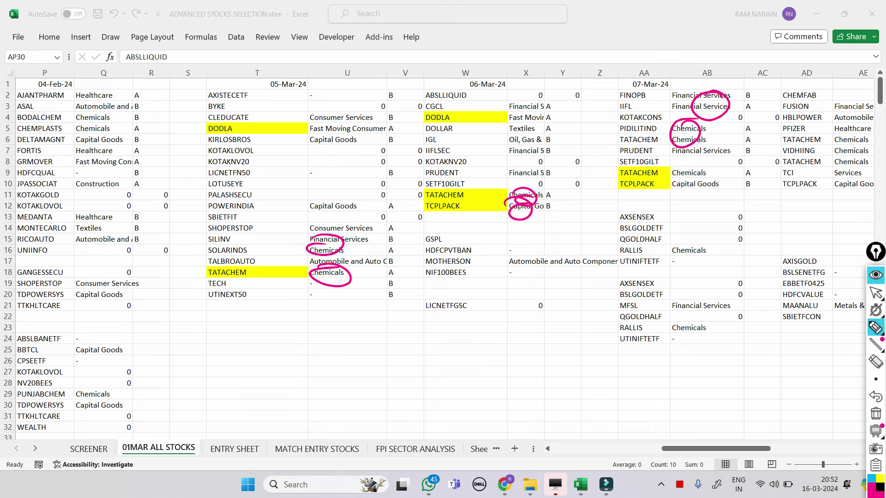
Step: Circle RALLIS's Chemicals sector and the 07-Mar-24 heading, mark the highlighted TATACHEM and TCPLPACK, and clear all ink
drag(694, 235, 702, 258)
mouse_move(658, 75)
mouse_down()
mouse_move(628, 77)
mouse_move(664, 82)
mouse_up()
mouse_move(601, 164)
mouse_down()
mouse_move(627, 174)
mouse_move(633, 193)
mouse_up()
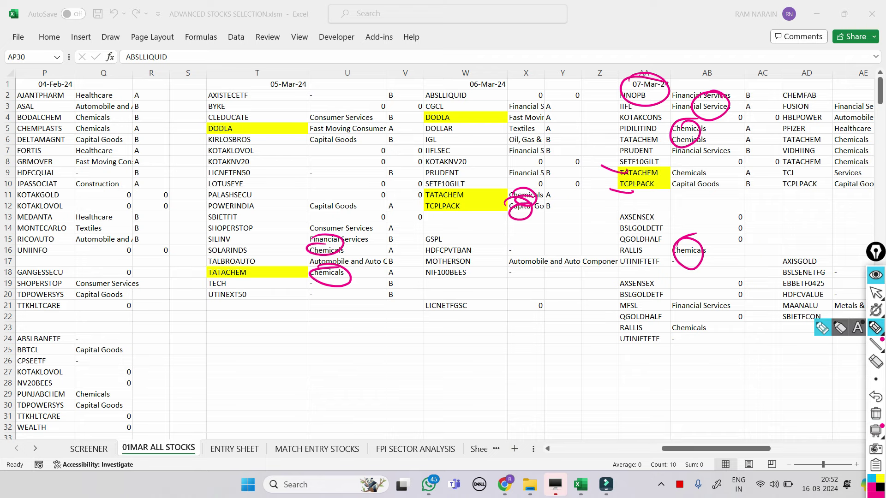
click(875, 414)
mouse_move(875, 293)
click(839, 293)
Step: Underline HITECHCORP, JTLIND and LINDEINDIA in the 12-Mar-24 list and circle LINDEINDIA's Chemicals sector
mouse_move(875, 310)
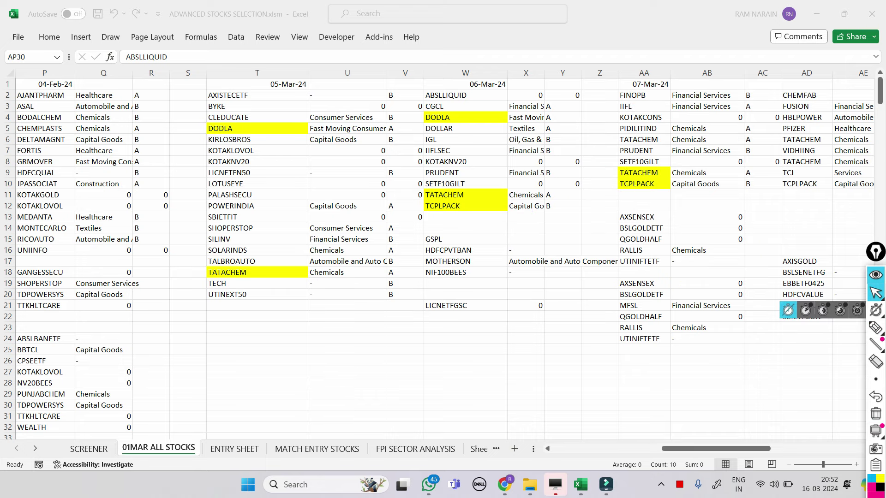
drag(719, 448, 785, 448)
mouse_move(875, 310)
click(875, 327)
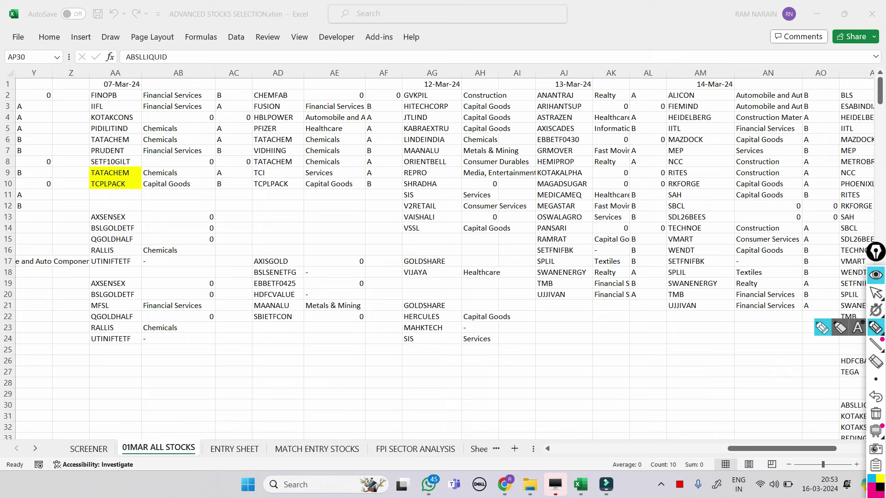
mouse_move(414, 107)
mouse_down()
mouse_move(444, 111)
mouse_move(431, 119)
mouse_up()
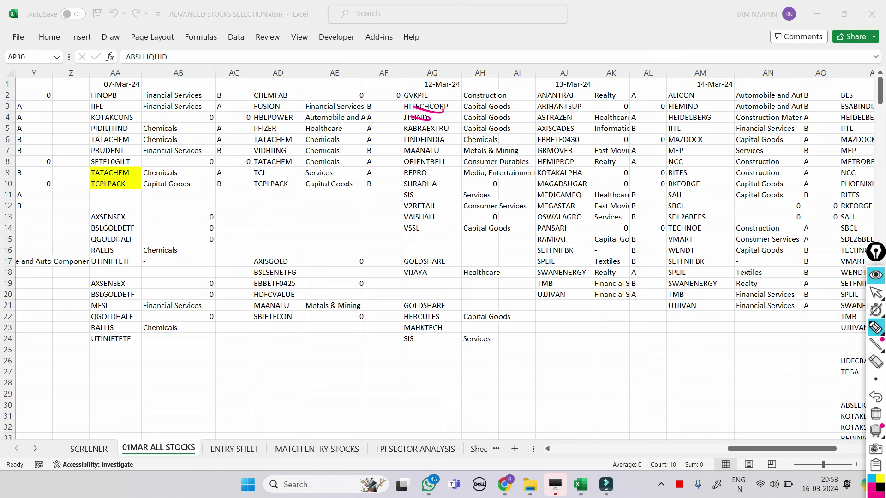
mouse_move(397, 145)
mouse_down()
mouse_move(446, 145)
mouse_move(467, 135)
mouse_move(460, 139)
mouse_up()
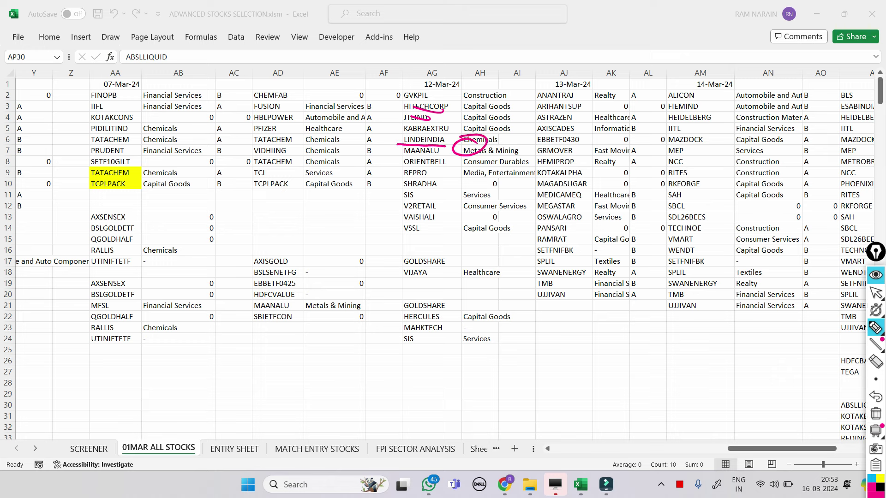
Step: Underline VSSL, circle HERCULES and mark its Capital Goods sector in the 12-Mar-24 list, and underline AXISCADES's and UJJIVAN's sectors in the 13-Mar-24 list
drag(391, 237, 424, 235)
mouse_move(400, 314)
mouse_down()
mouse_move(424, 304)
mouse_move(444, 323)
mouse_move(422, 305)
mouse_up()
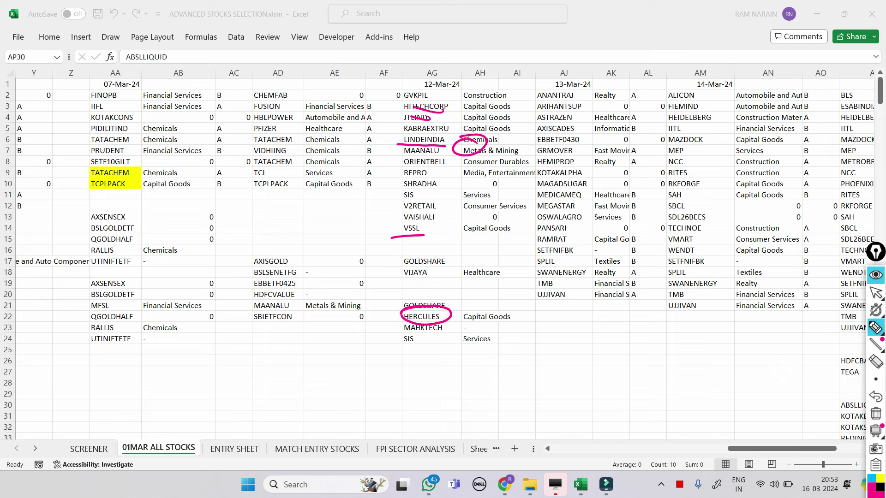
drag(492, 323, 470, 320)
drag(626, 133, 593, 130)
drag(624, 305, 599, 292)
Step: Mark the Construction, Capital Goods and Financial Services sectors in the 14-Mar-24 list, and clear all ink
drag(755, 161, 778, 171)
drag(779, 183, 755, 176)
drag(779, 204, 757, 193)
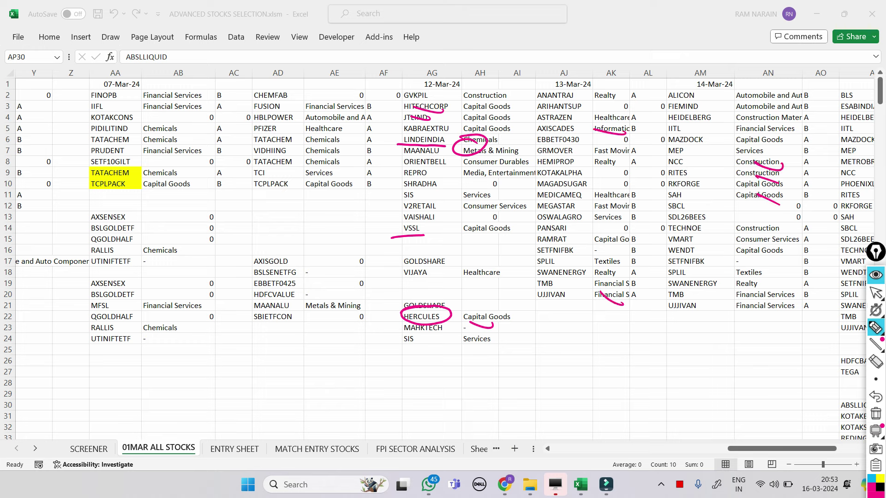
drag(778, 302, 752, 295)
drag(749, 310, 775, 328)
drag(748, 239, 782, 251)
drag(759, 159, 786, 167)
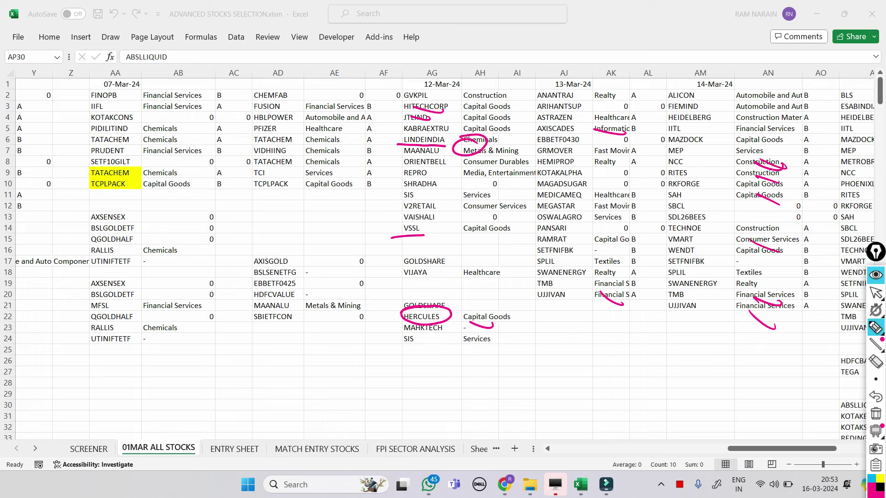
click(875, 414)
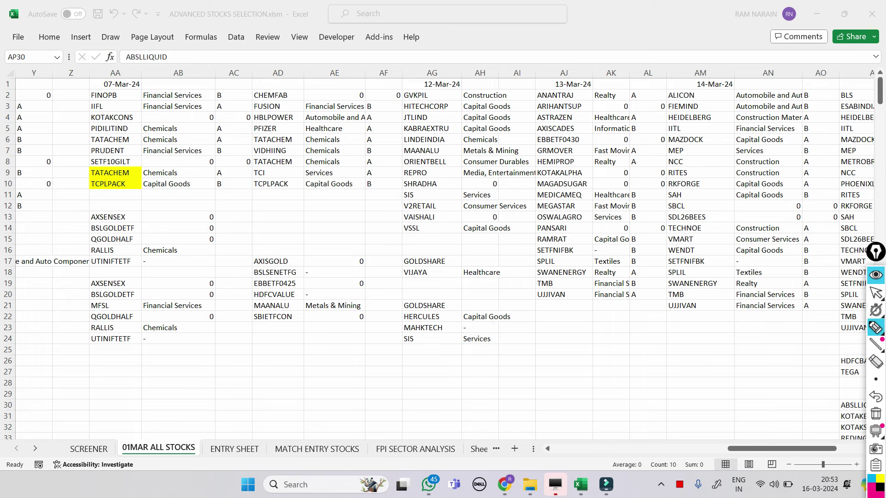
Step: Move the annotation toolbar to the opposite screen edge and show the full stock list in columns AP and AQ
drag(875, 251, 13, 292)
click(12, 333)
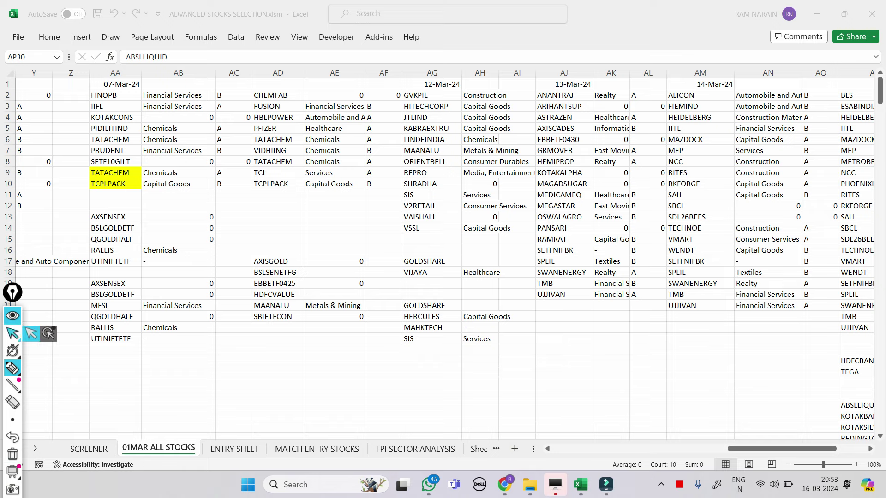
scroll(446, 253, right, 4)
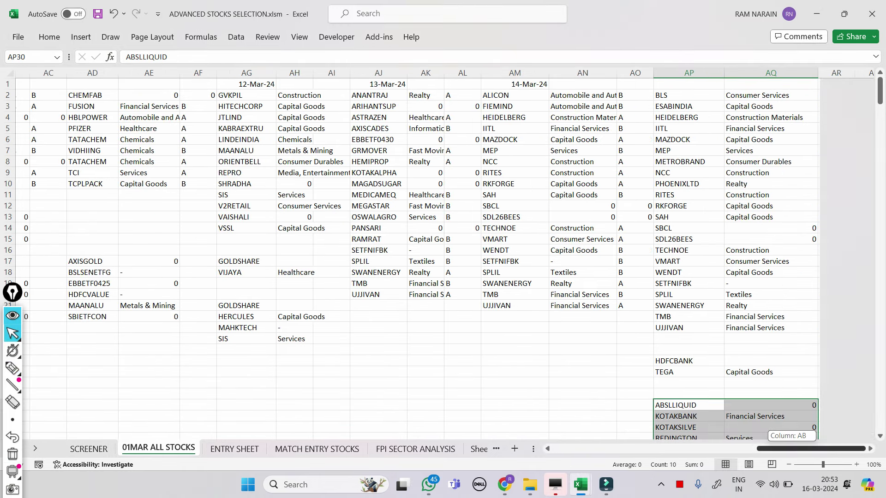
Step: Circle TEGA, WENDT and RKFORGE in the column AP list, mark their Capital Goods sectors, and clear all ink
click(12, 367)
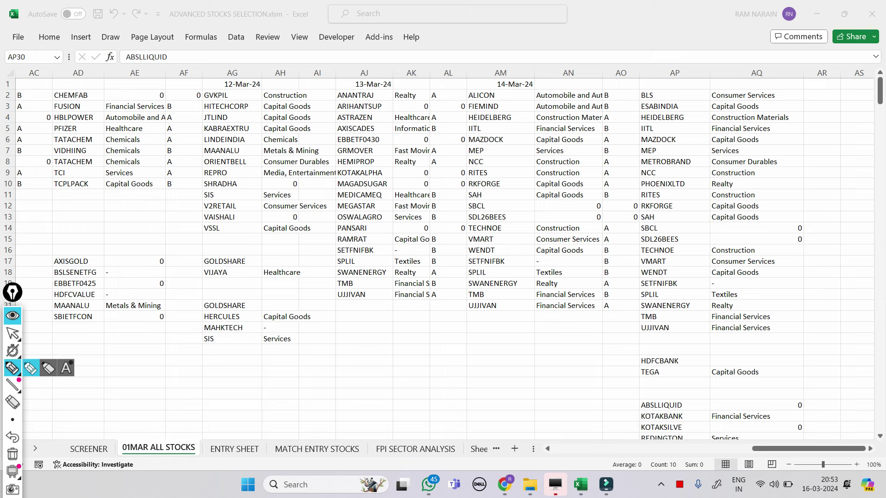
mouse_move(636, 369)
mouse_down()
mouse_move(657, 363)
mouse_move(645, 384)
mouse_move(649, 362)
mouse_up()
mouse_move(713, 382)
mouse_down()
mouse_move(744, 381)
mouse_move(718, 389)
mouse_up()
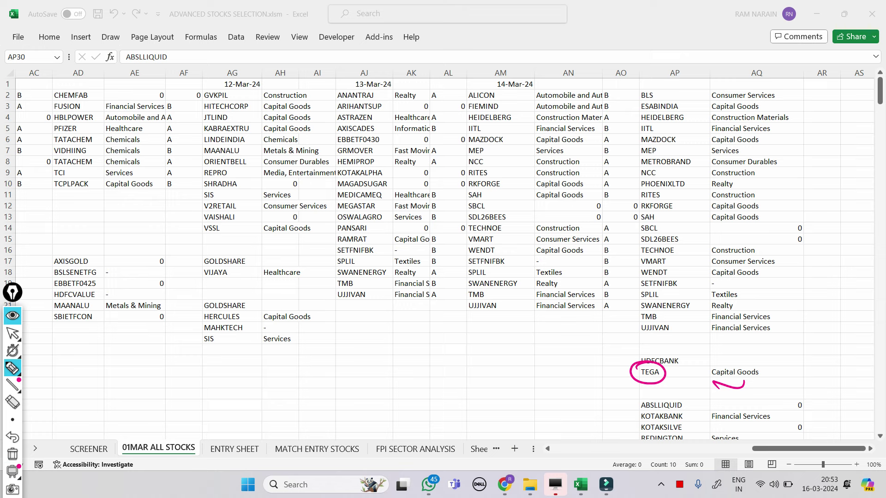
mouse_move(638, 269)
mouse_down()
mouse_move(655, 262)
mouse_move(662, 280)
mouse_move(643, 263)
mouse_move(695, 280)
mouse_move(741, 276)
mouse_up()
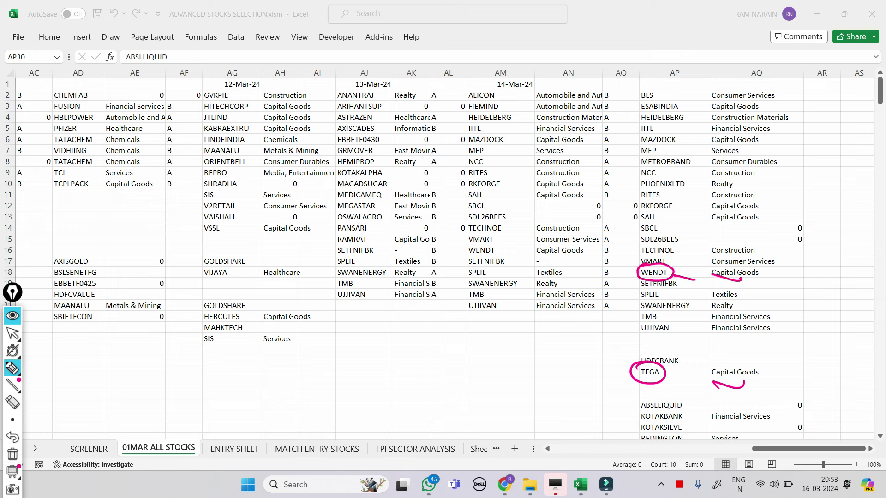
mouse_move(678, 206)
mouse_down()
mouse_move(656, 207)
mouse_move(670, 195)
mouse_move(660, 217)
mouse_move(629, 203)
mouse_move(752, 217)
mouse_move(759, 206)
mouse_up()
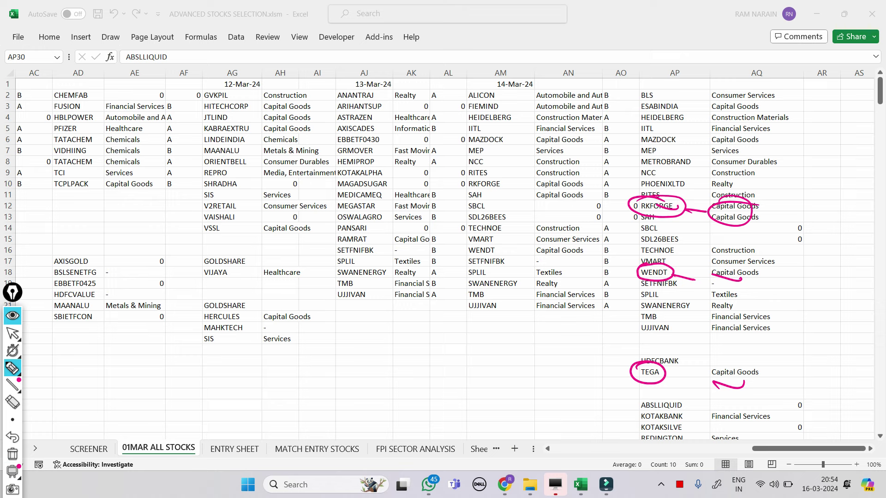
click(13, 454)
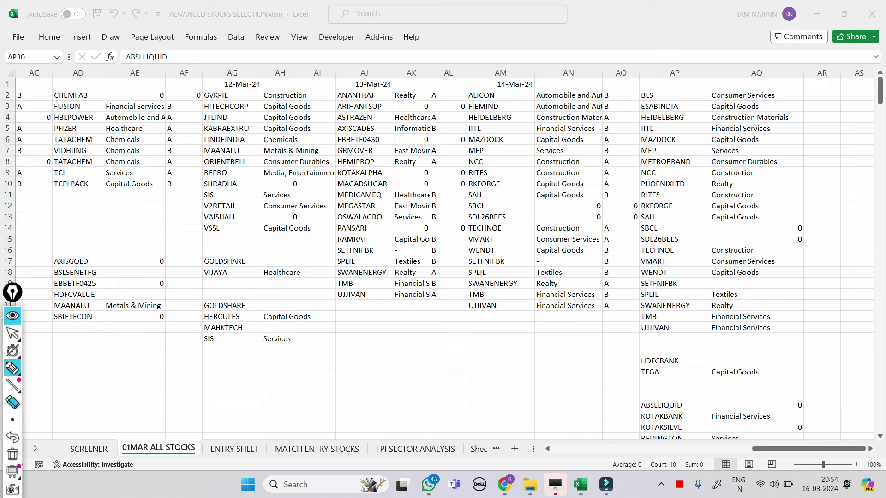
Step: Select the stock and sector list in AP2:AQ23, and return to the sheet's first columns at cell E27
click(13, 333)
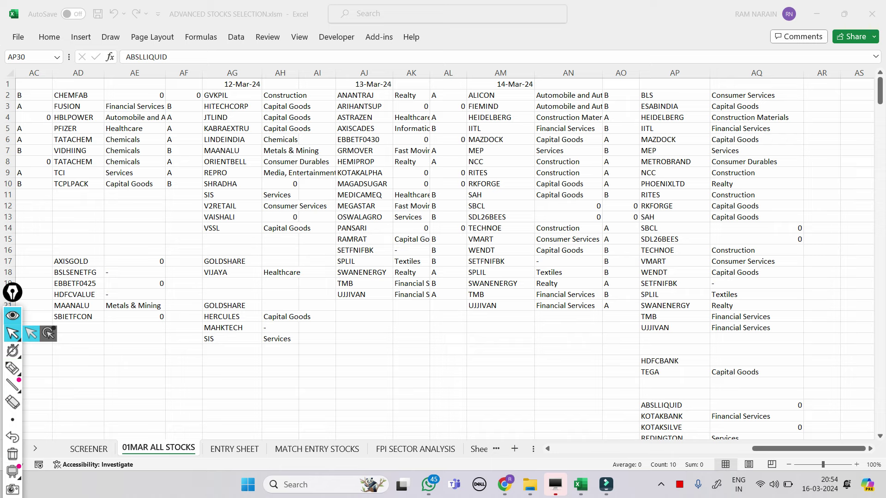
click(31, 333)
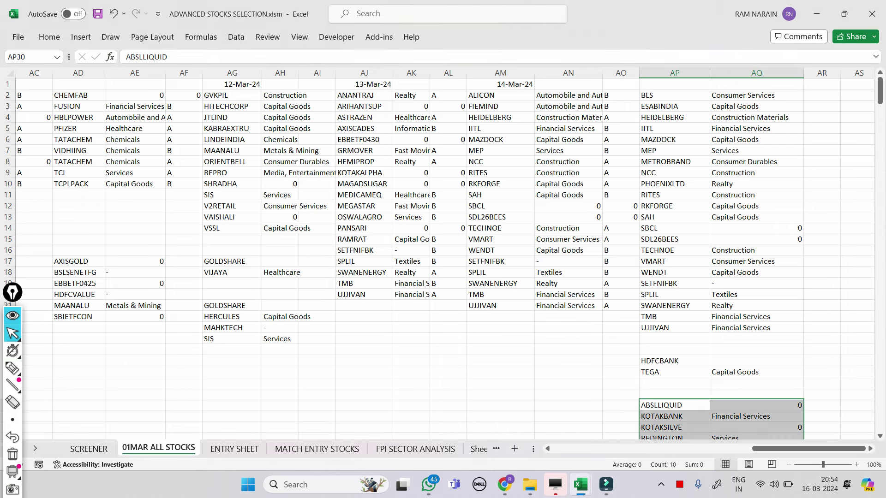
drag(660, 95, 757, 327)
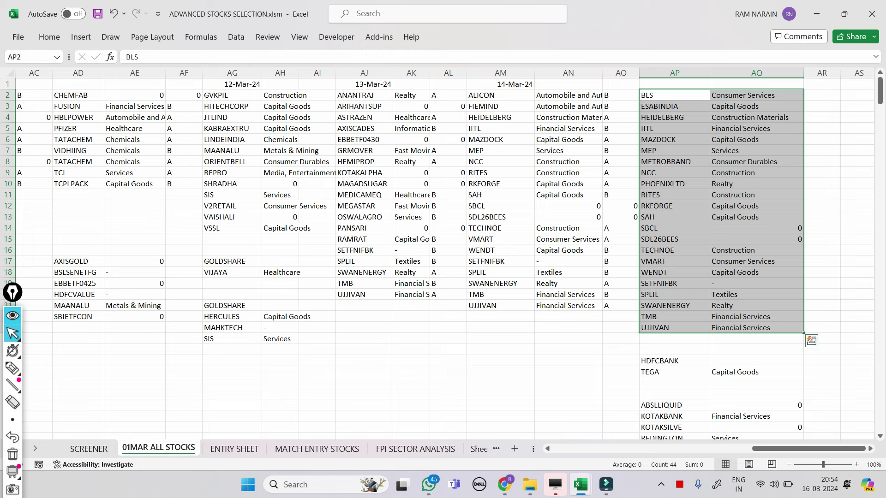
drag(808, 448, 607, 448)
click(430, 372)
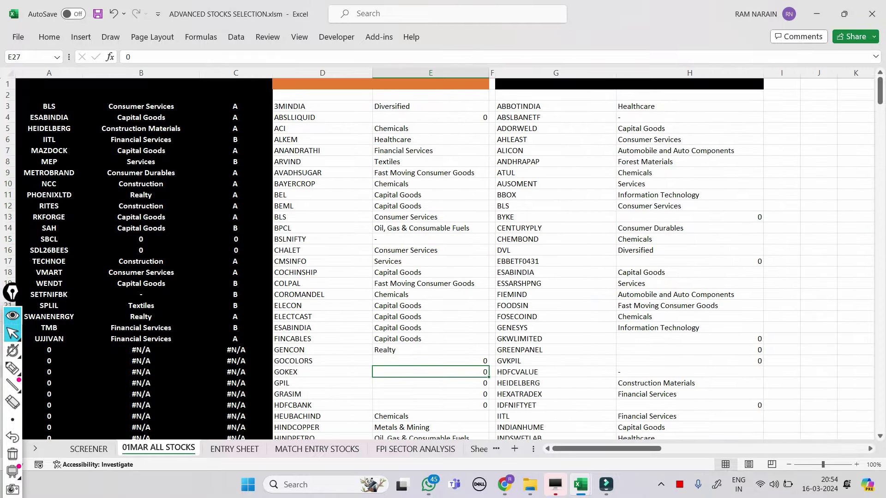
Step: Switch to Chrome and view the NSDL FPI Net Investment report for 2024 and the Telegram channel's class announcement
click(504, 484)
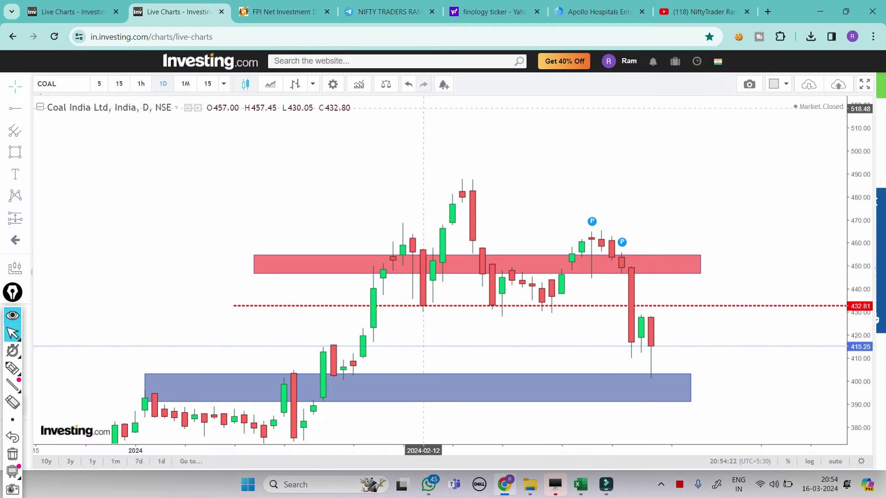
click(282, 12)
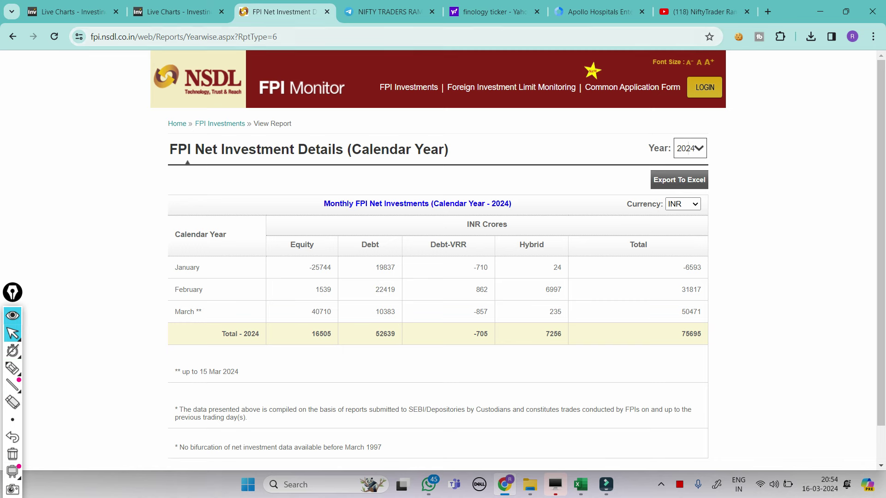
click(388, 12)
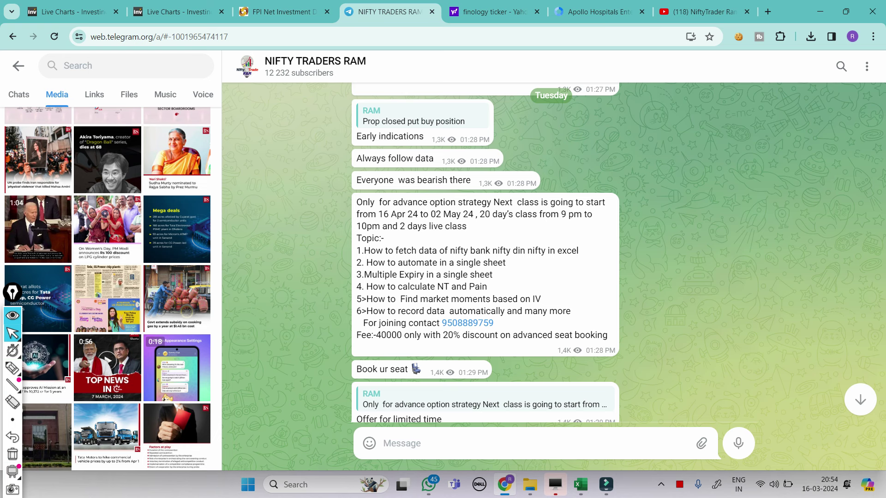
Step: Show the hidden tray icons and open the YouTube channel's Videos page
mouse_move(699, 11)
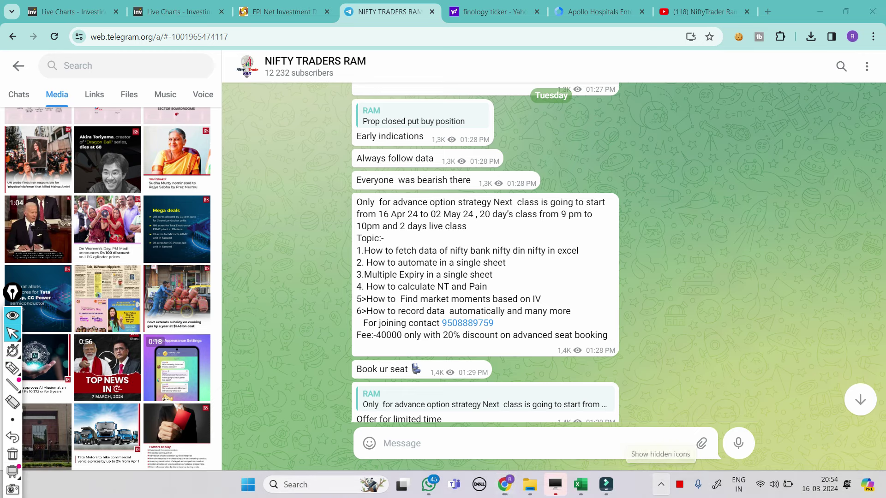
click(660, 485)
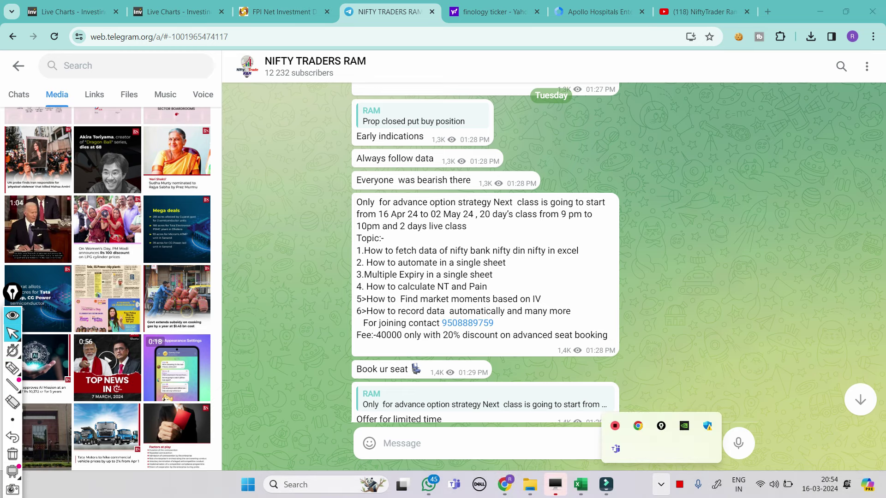
click(704, 12)
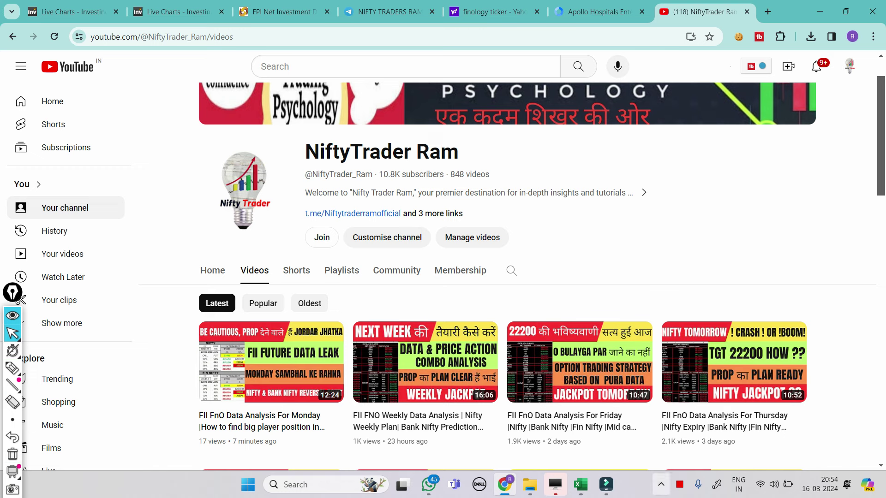